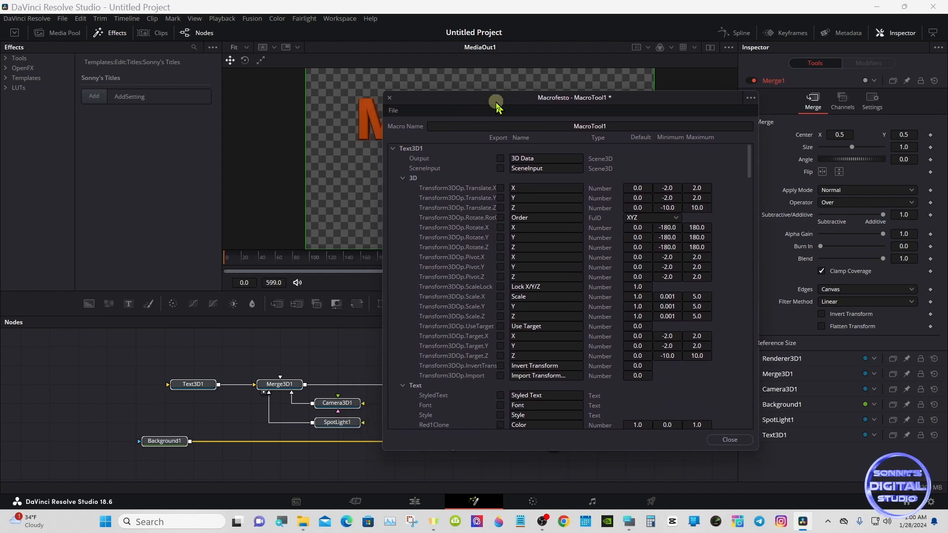
# Show the Text3D1 node's text controls alongside the macro editor and collapse its 3D parameter group.
pyautogui.click(194, 384)
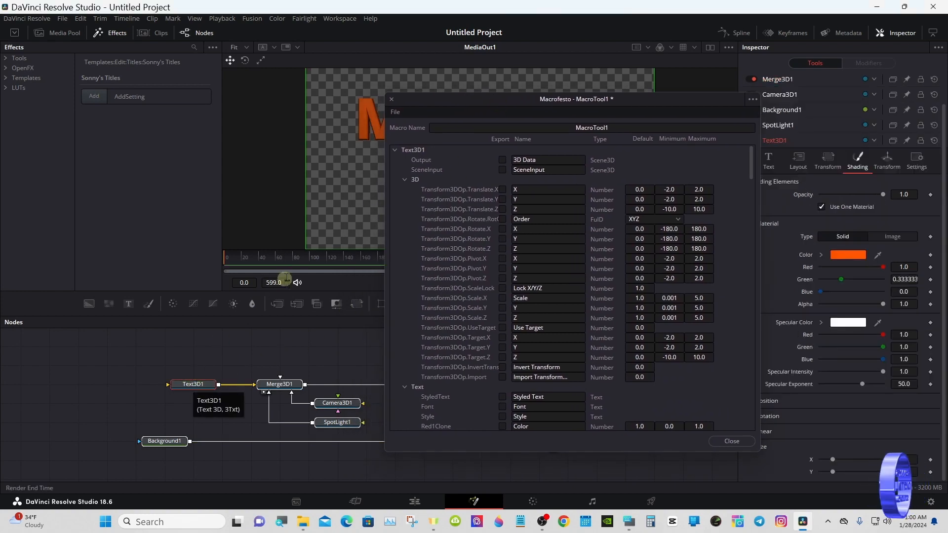
pyautogui.moveTo(503, 105); pyautogui.dragTo(492, 110)
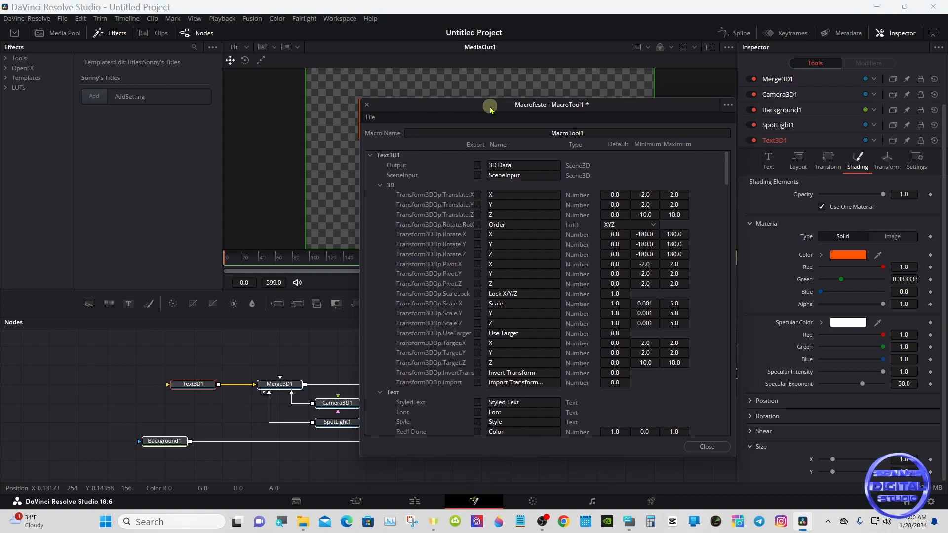
pyautogui.click(765, 166)
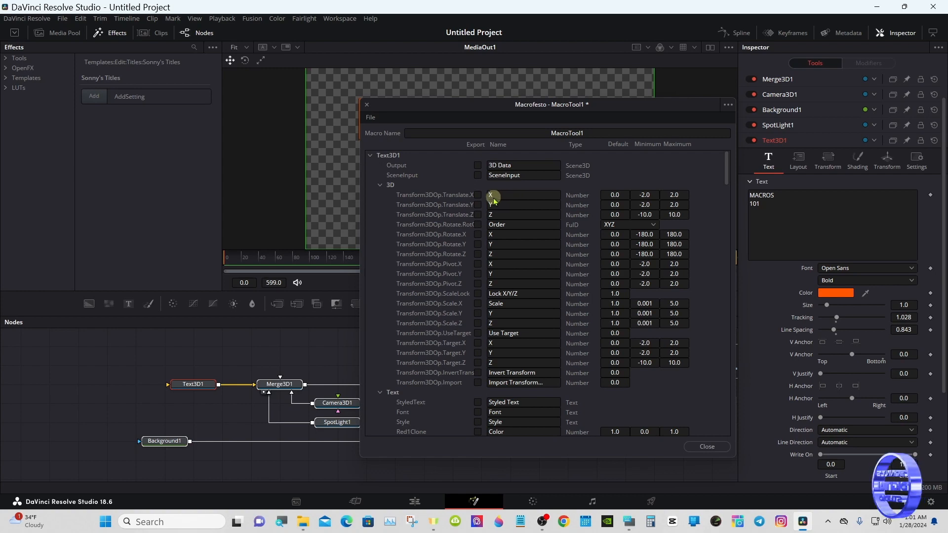
pyautogui.click(381, 186)
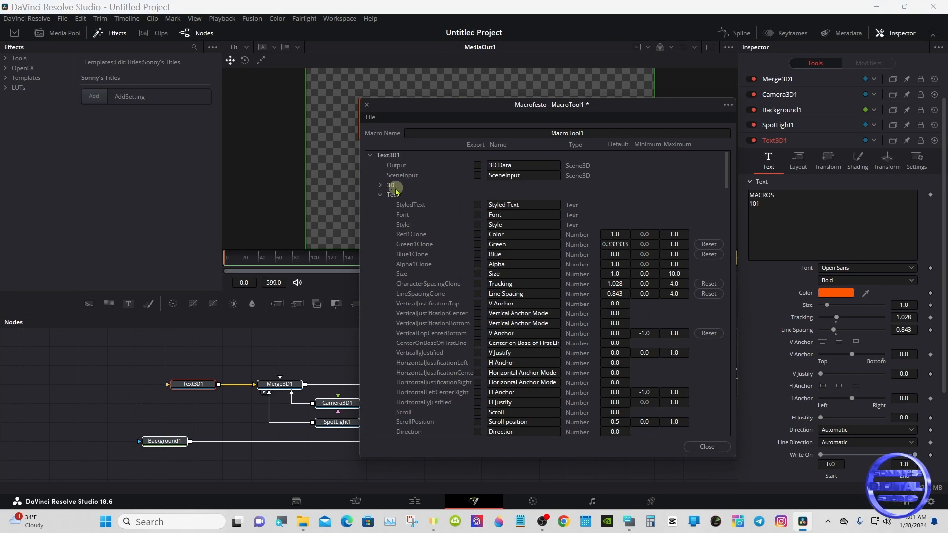
# Mark Text3D1's styled text, font, style, color channels, alpha, size, tracking, line spacing and vertical justification top, center and bottom for export.
pyautogui.click(479, 206)
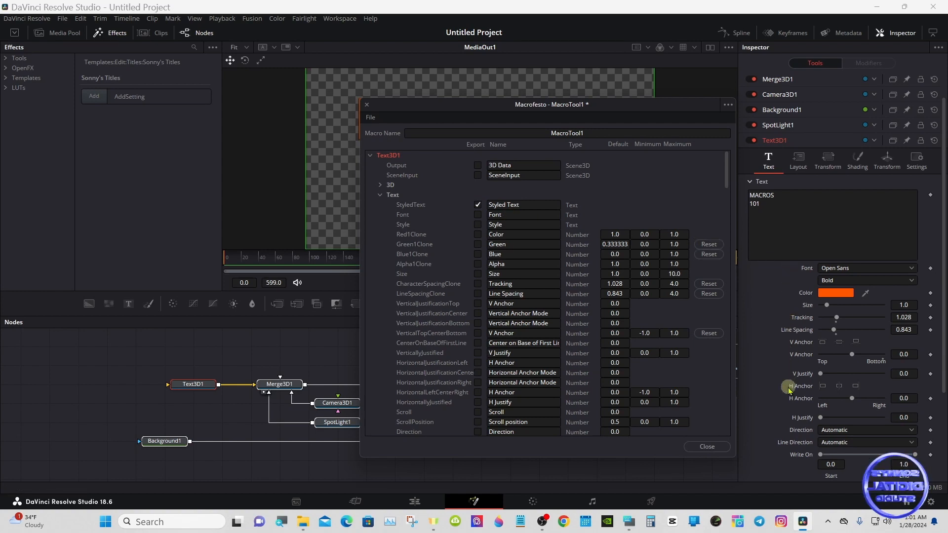
pyautogui.click(478, 225)
pyautogui.click(477, 235)
pyautogui.click(478, 245)
pyautogui.click(477, 254)
pyautogui.click(478, 264)
pyautogui.click(478, 284)
pyautogui.click(478, 293)
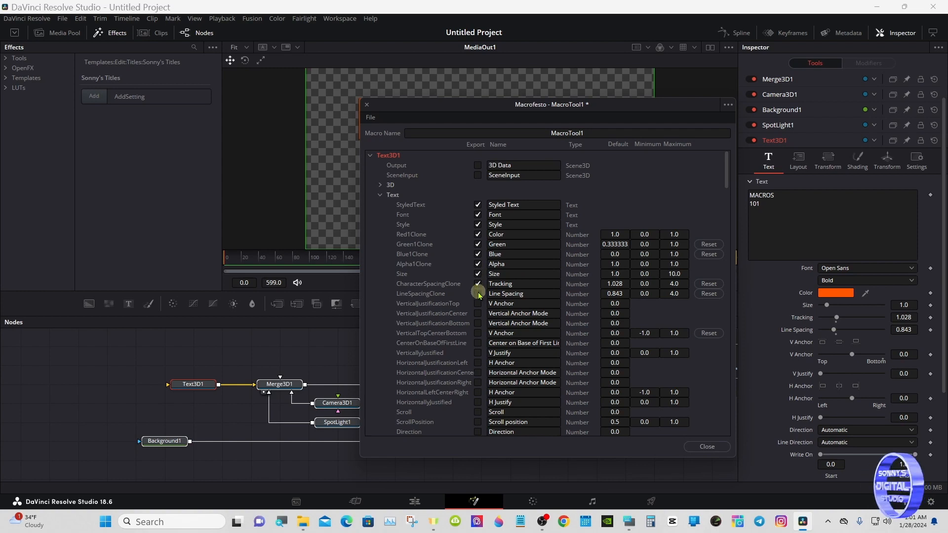
pyautogui.click(478, 313)
pyautogui.click(477, 324)
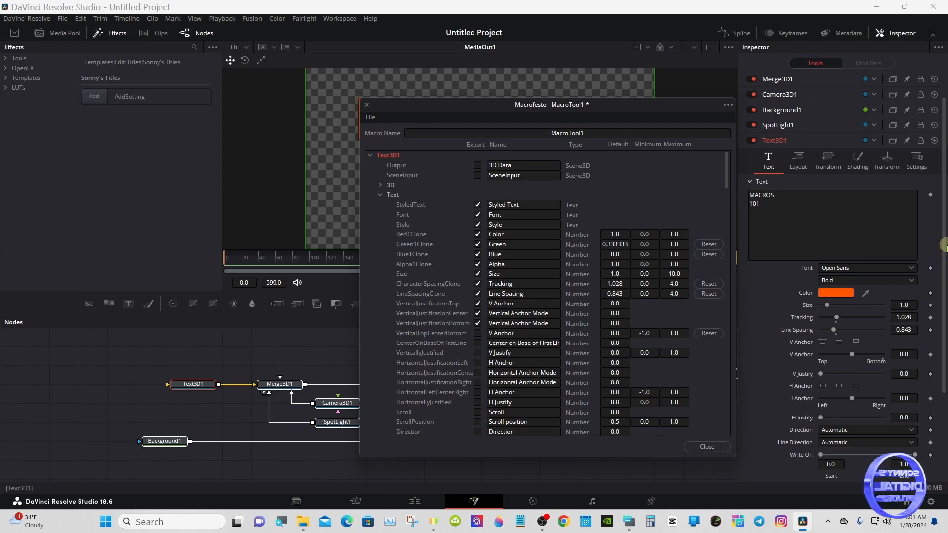
# Try the Write On start on the MACROS 101 text and return it to 0.0.
pyautogui.scroll(-2, 944, 295)
pyautogui.scroll(-2, 944, 296)
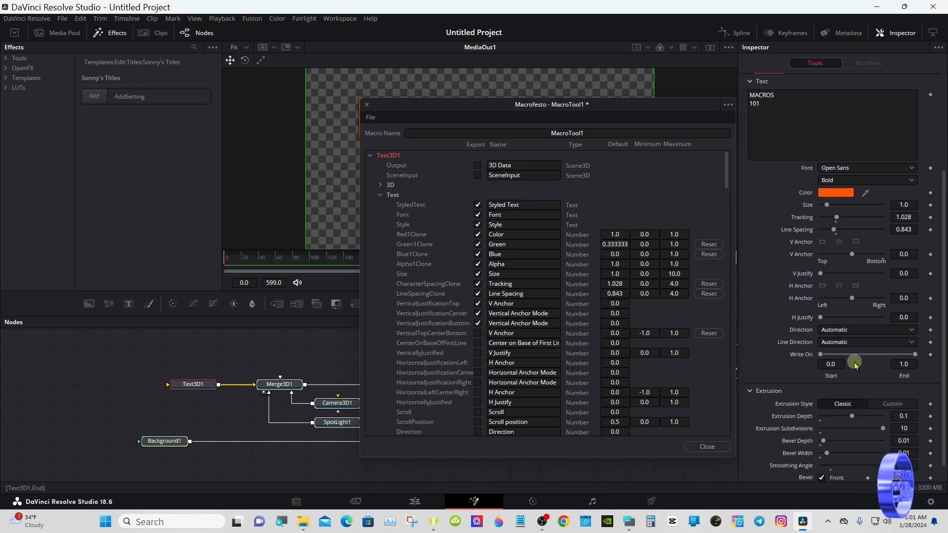
pyautogui.moveTo(482, 105); pyautogui.dragTo(447, 245)
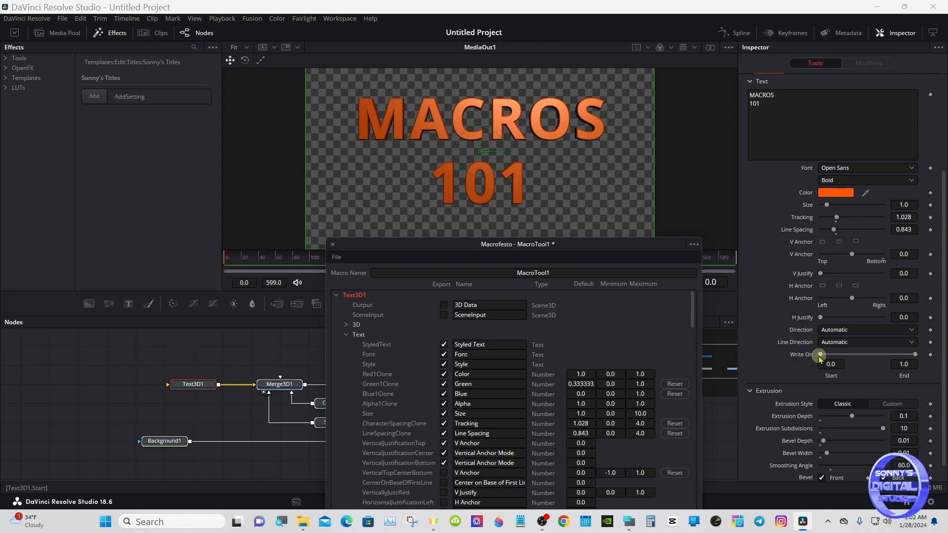
pyautogui.moveTo(821, 355); pyautogui.dragTo(890, 356)
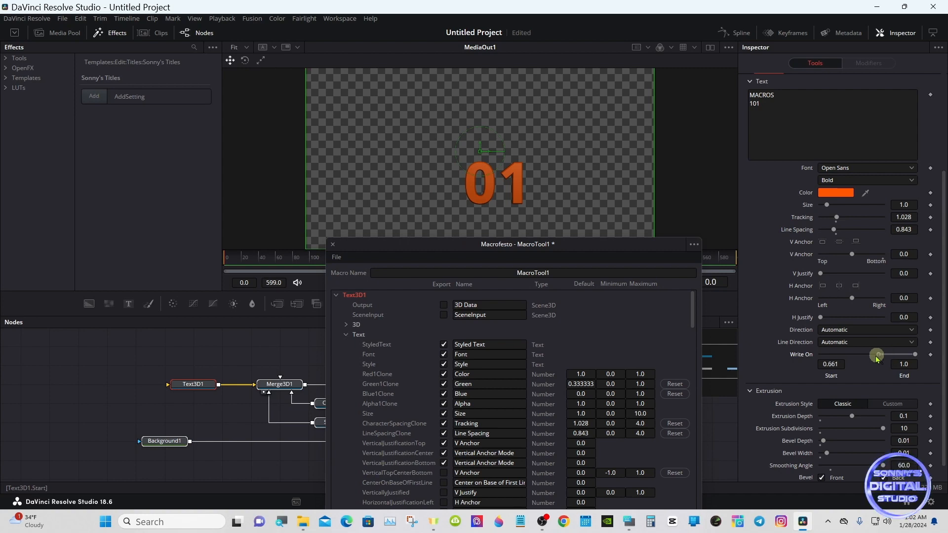
pyautogui.moveTo(886, 356); pyautogui.dragTo(794, 357)
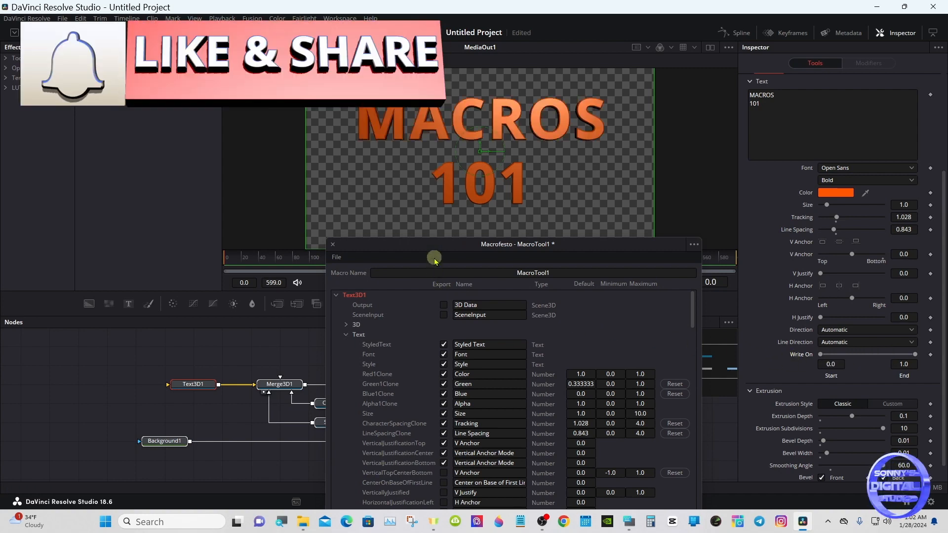
# Mark Text3D1's Line Direction and the Write On Start and End parameters for export.
pyautogui.moveTo(448, 252); pyautogui.dragTo(479, 117)
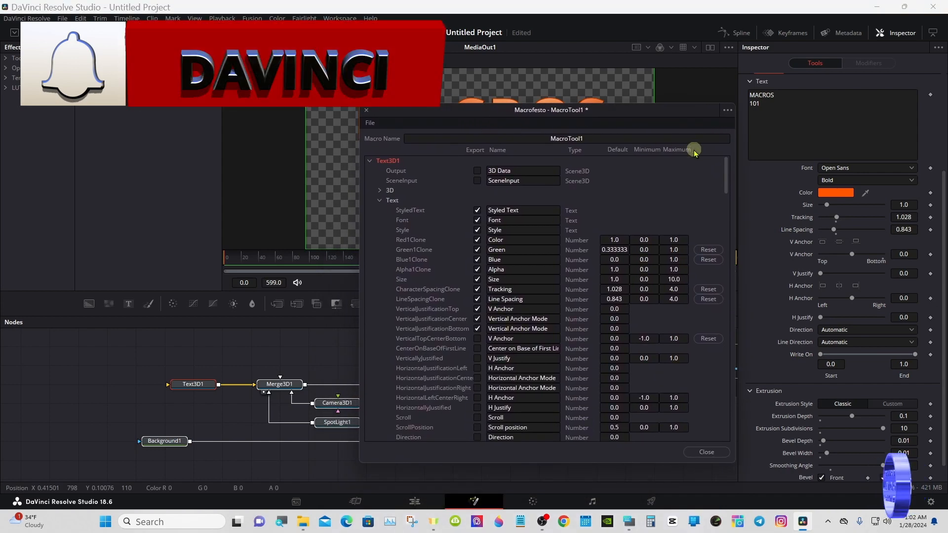
pyautogui.moveTo(726, 167); pyautogui.dragTo(724, 194)
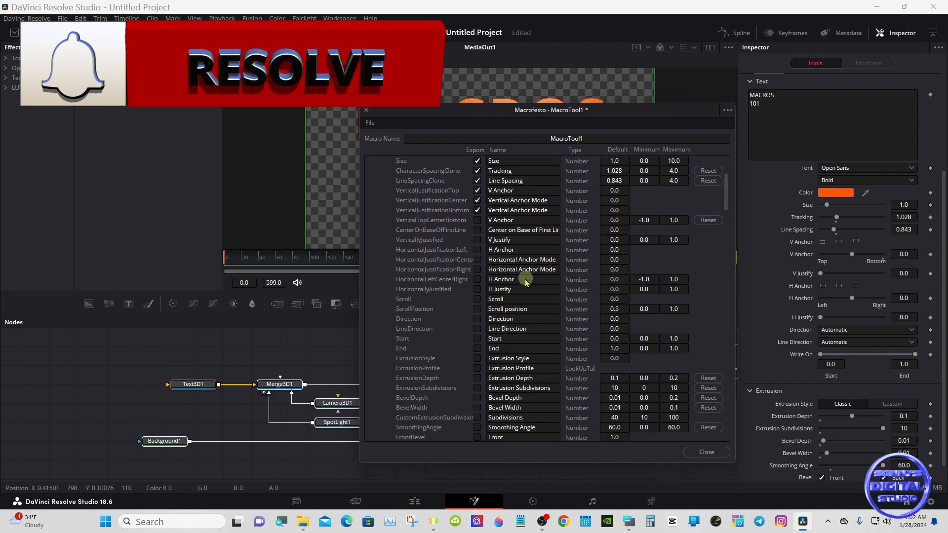
pyautogui.click(477, 339)
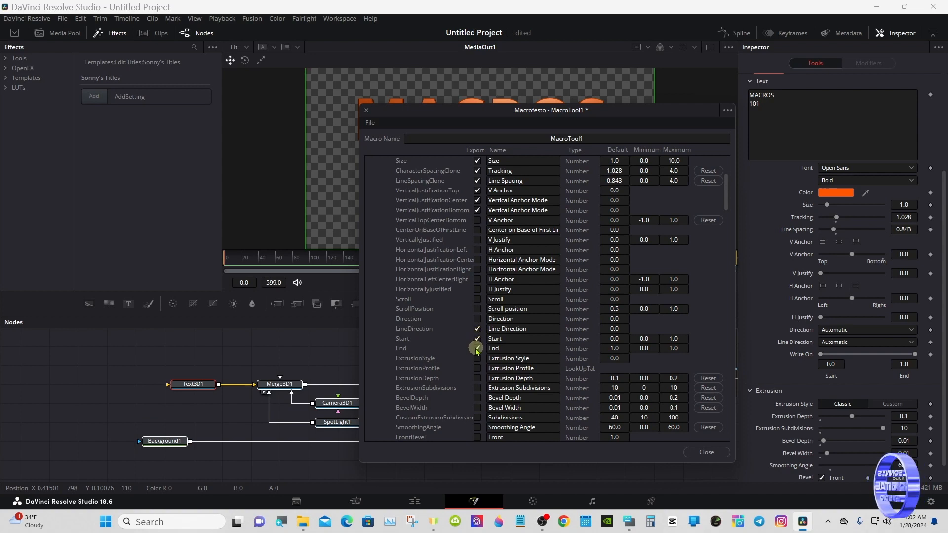
# Mark Text3D1's extrusion style, profile, depth and subdivisions, bevel depth and width, custom subdivisions, smoothing angle, and front and back bevels for export.
pyautogui.moveTo(726, 195)
pyautogui.mouseDown()
pyautogui.moveTo(726, 233)
pyautogui.moveTo(721, 193)
pyautogui.mouseUp()
pyautogui.scroll(-3, 716, 192)
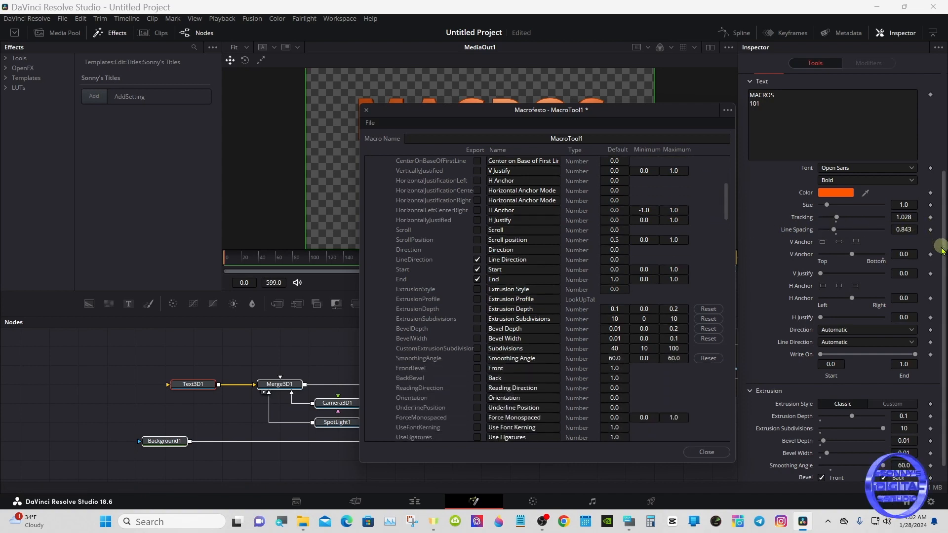
pyautogui.scroll(-1, 942, 247)
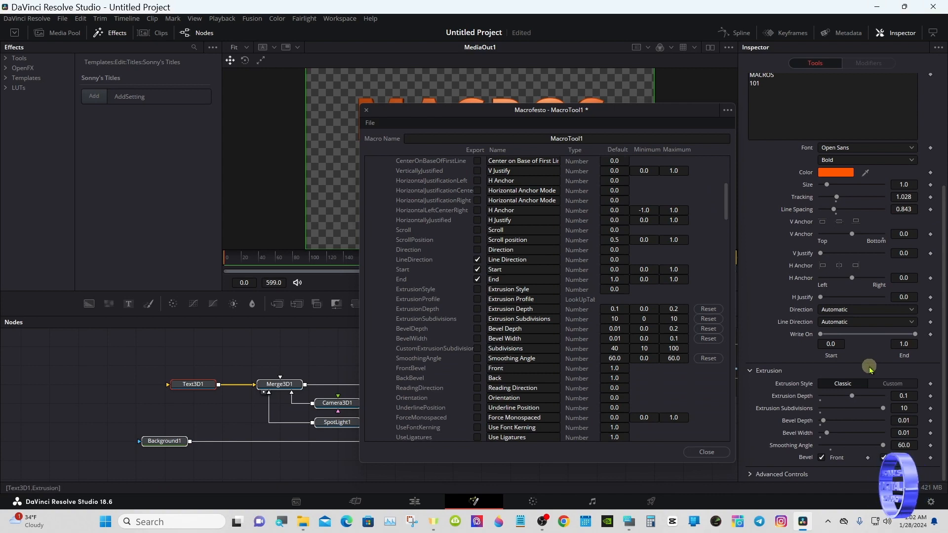
pyautogui.click(477, 290)
pyautogui.click(477, 299)
pyautogui.click(477, 310)
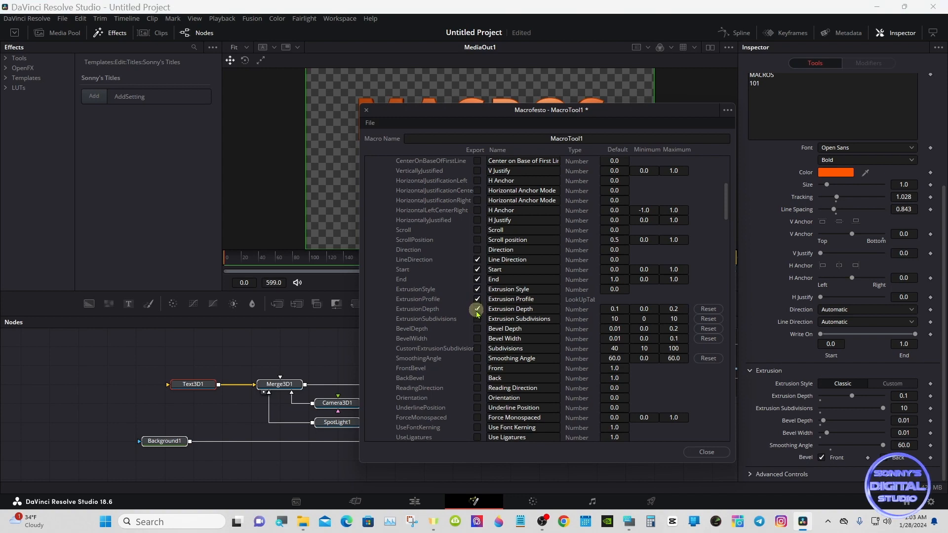
pyautogui.click(477, 319)
pyautogui.click(477, 329)
pyautogui.click(477, 339)
pyautogui.click(477, 348)
pyautogui.click(478, 358)
pyautogui.click(477, 369)
pyautogui.click(477, 378)
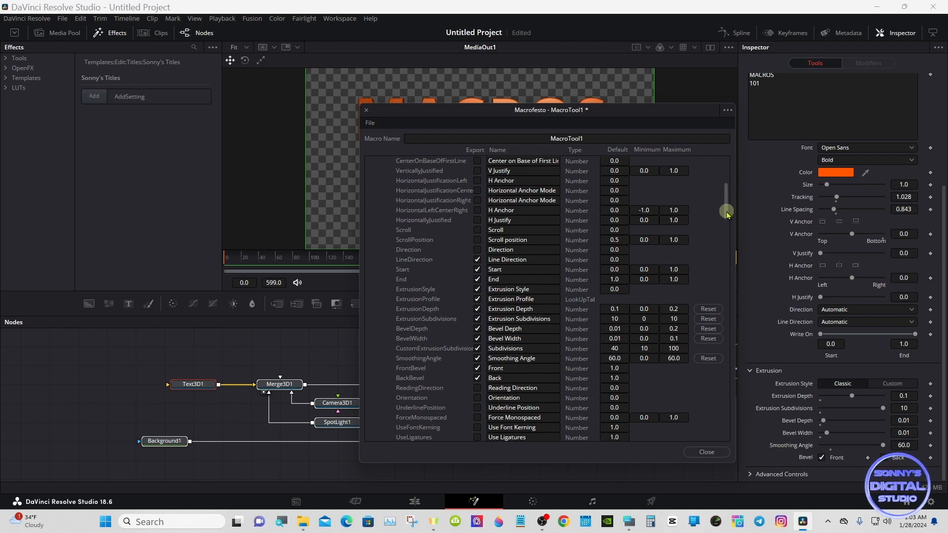
# Collapse the Text parameter group in the macro editor and show Text3D1's Layout controls for reference.
pyautogui.moveTo(726, 195); pyautogui.dragTo(724, 166)
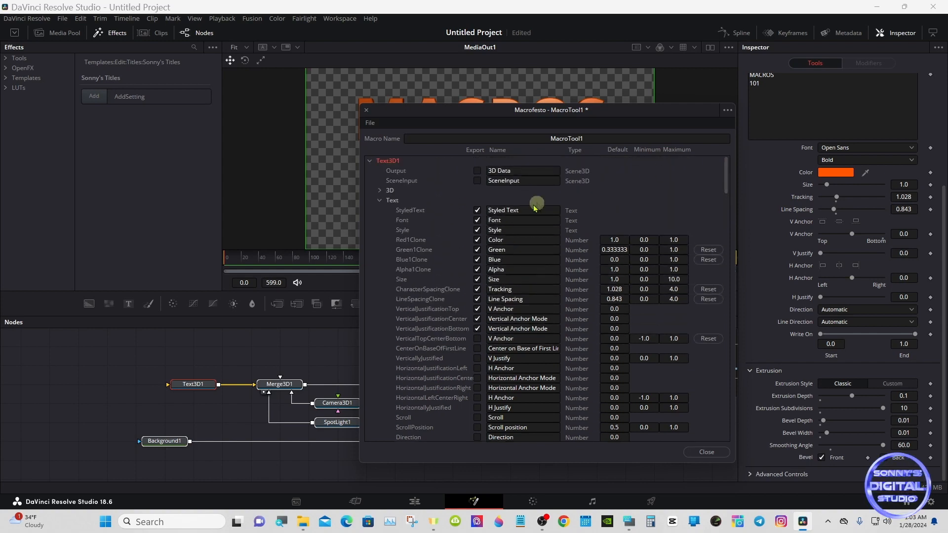
pyautogui.click(381, 202)
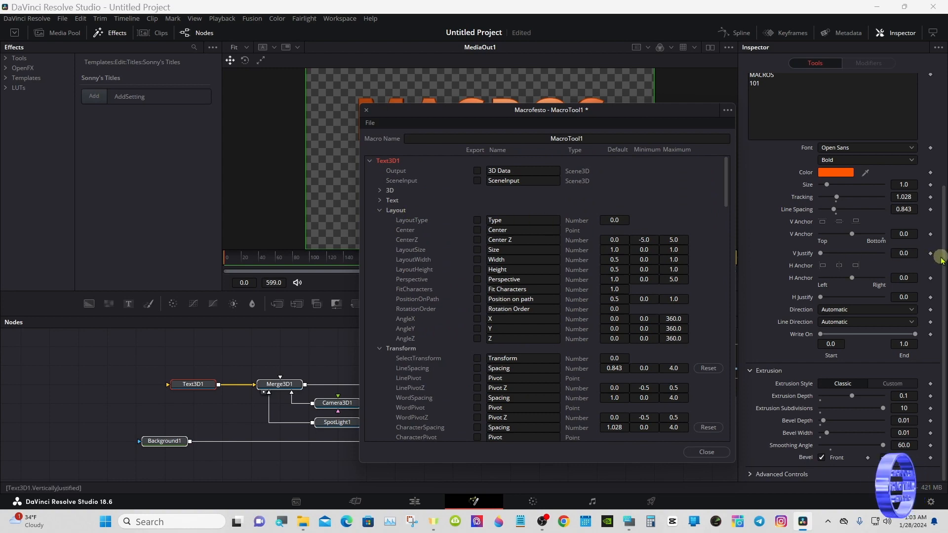
pyautogui.scroll(1, 945, 250)
pyautogui.scroll(3, 944, 250)
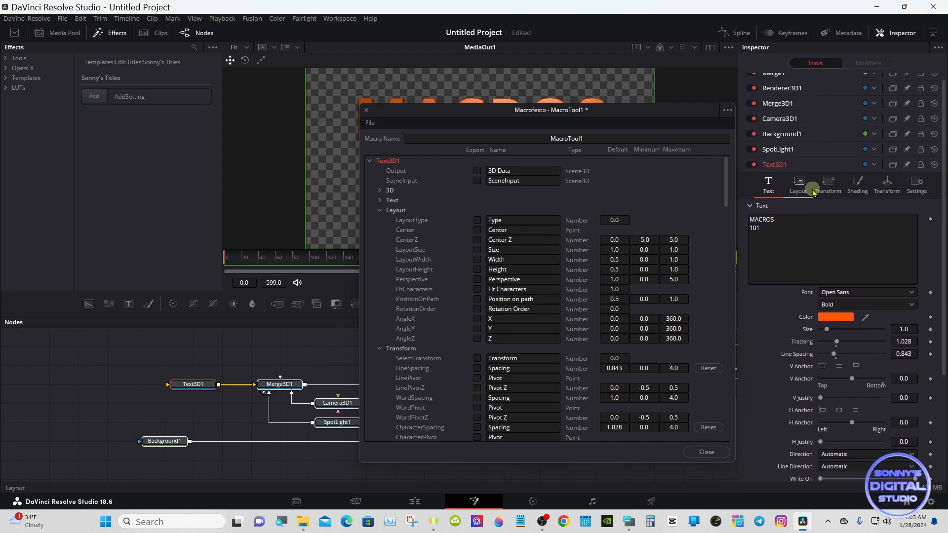
pyautogui.click(807, 194)
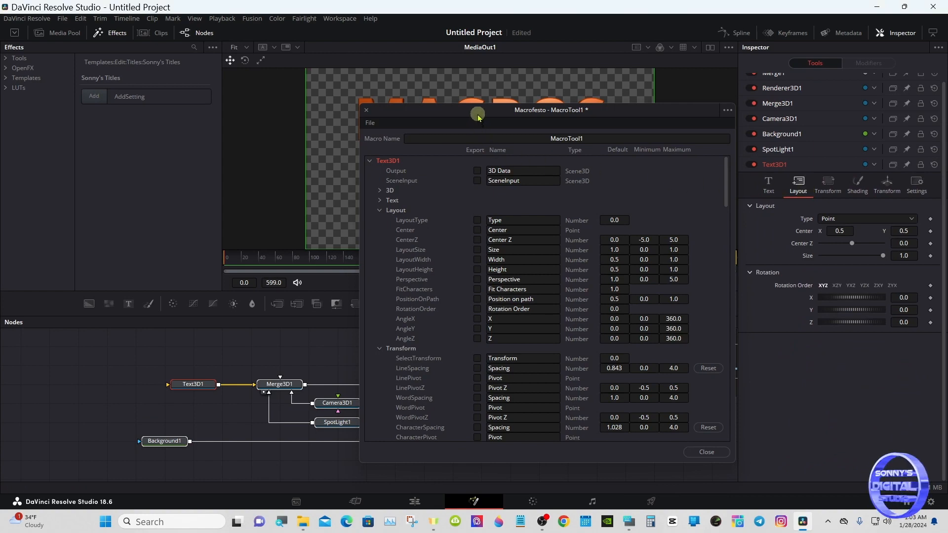
# Try rotating the text layout about Y and X and reset both angles to 0.0.
pyautogui.moveTo(478, 116); pyautogui.dragTo(469, 207)
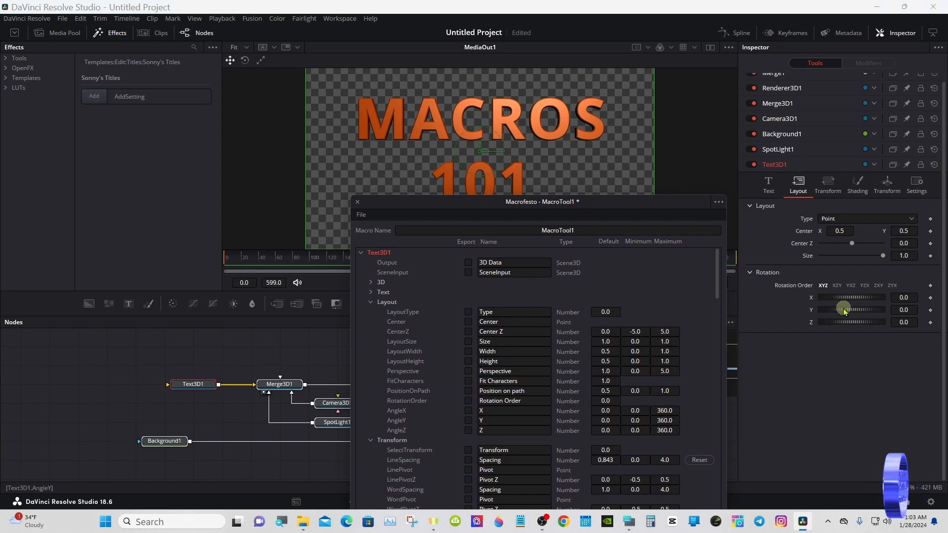
pyautogui.moveTo(844, 309); pyautogui.dragTo(855, 309)
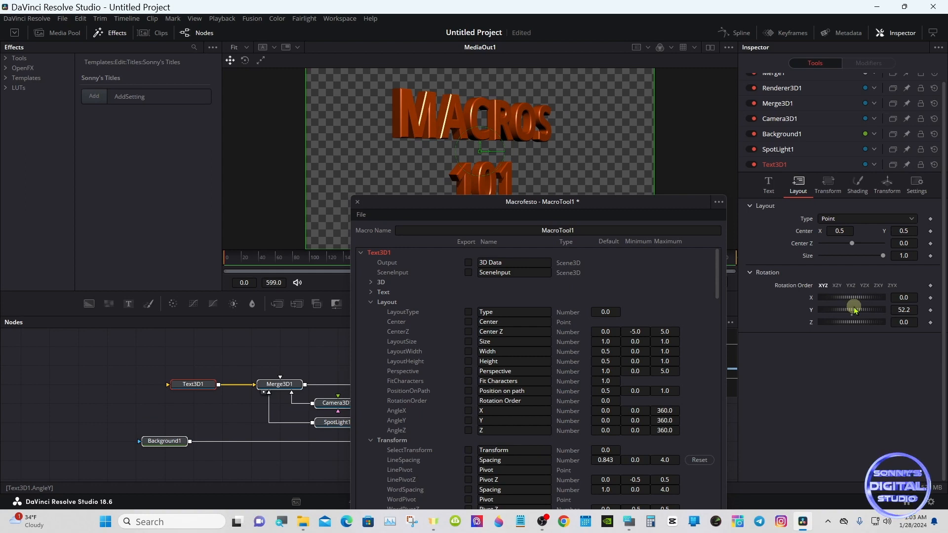
pyautogui.moveTo(855, 310); pyautogui.dragTo(860, 300)
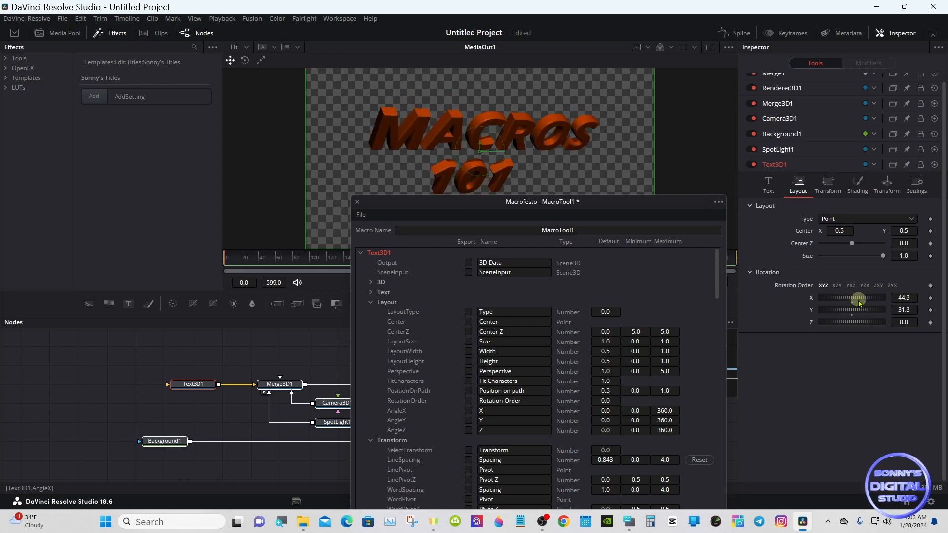
pyautogui.doubleClick(812, 299)
pyautogui.doubleClick(811, 310)
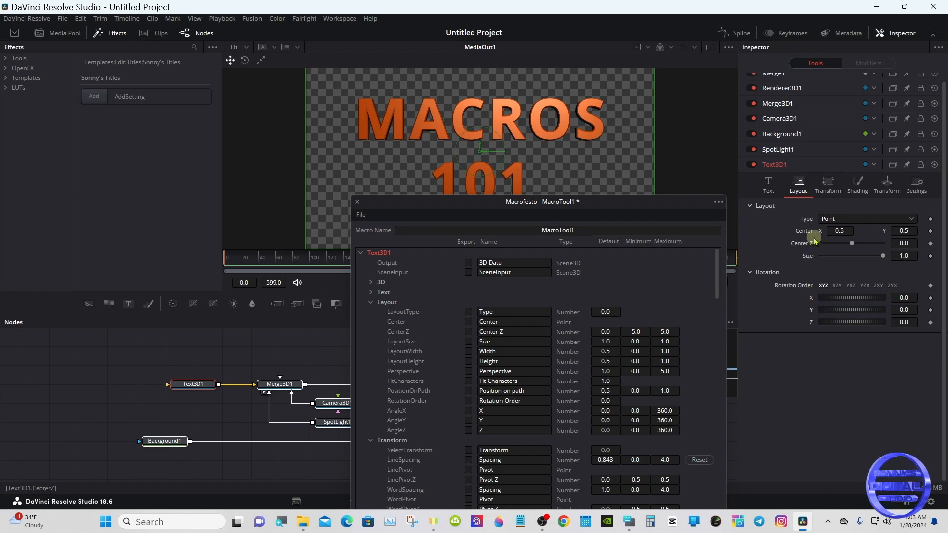
# Mark the Layout group's Type, Center, Rotation Order and X, Y and Z angles for export.
pyautogui.click(469, 311)
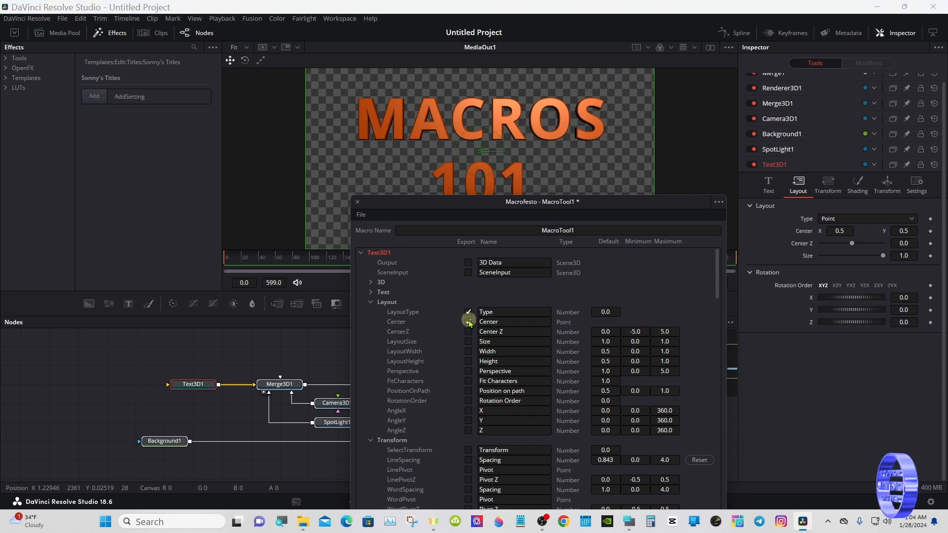
pyautogui.click(469, 322)
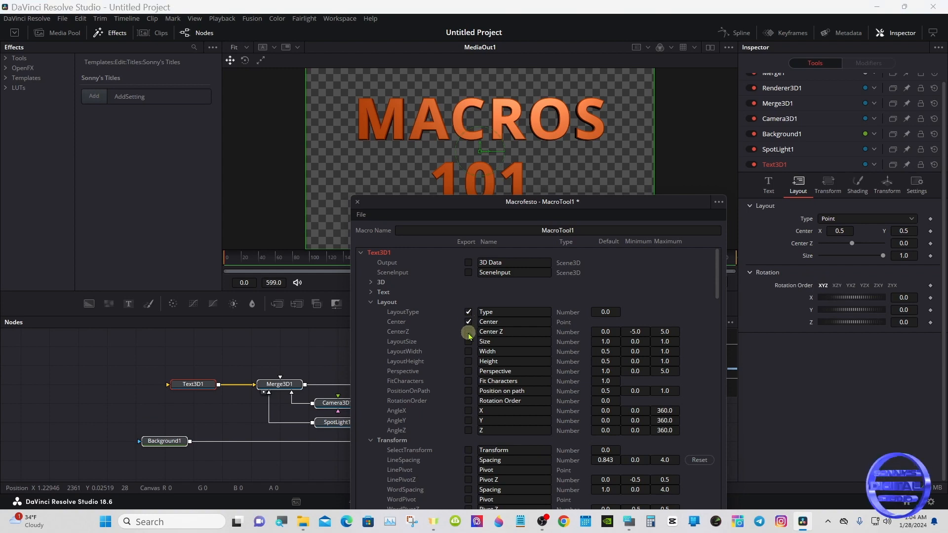
pyautogui.click(468, 400)
pyautogui.click(468, 411)
pyautogui.click(468, 420)
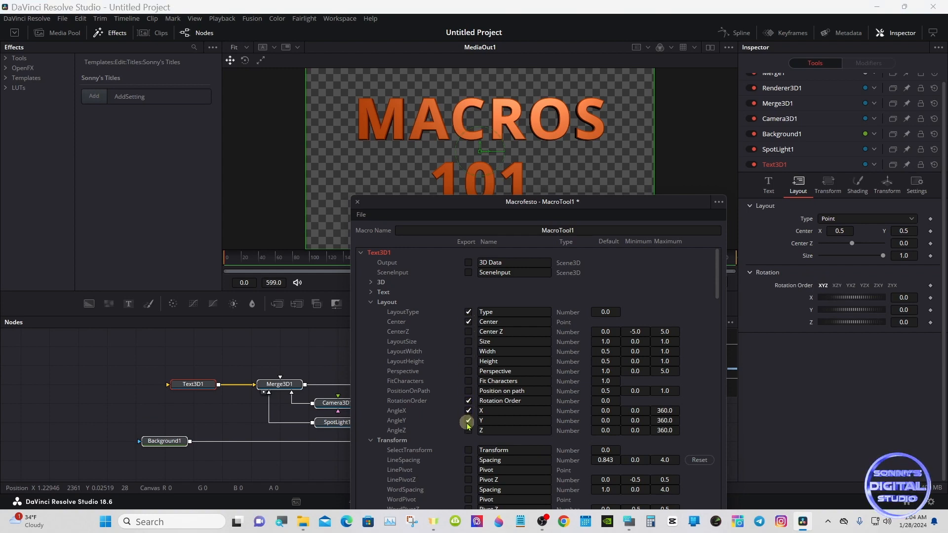
pyautogui.click(468, 431)
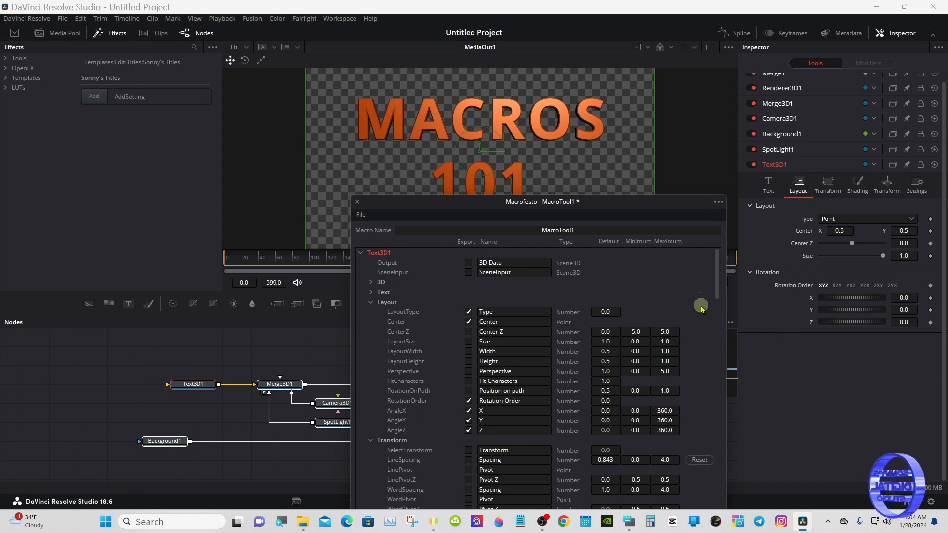
# Collapse the Layout parameter group in the macro editor and show Text3D1's Transform controls for reference.
pyautogui.moveTo(478, 206); pyautogui.dragTo(474, 127)
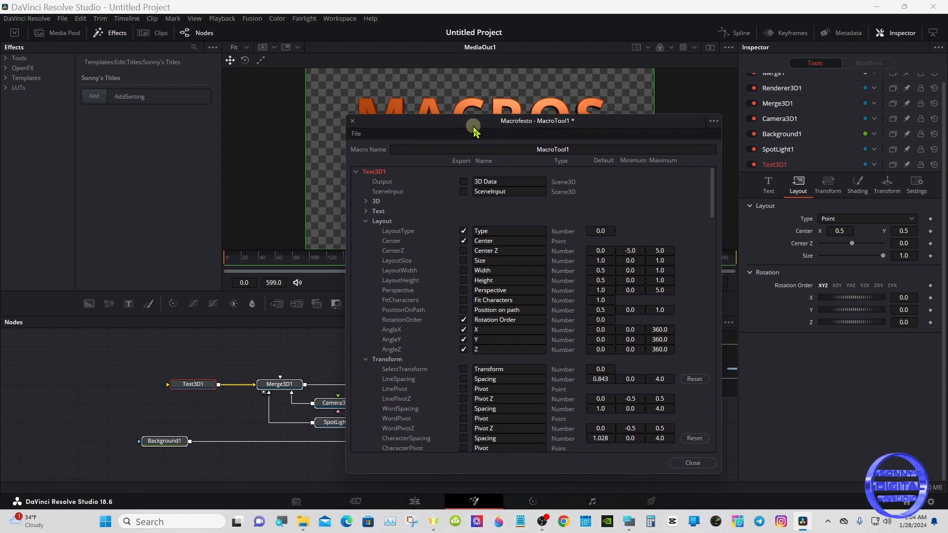
pyautogui.click(368, 222)
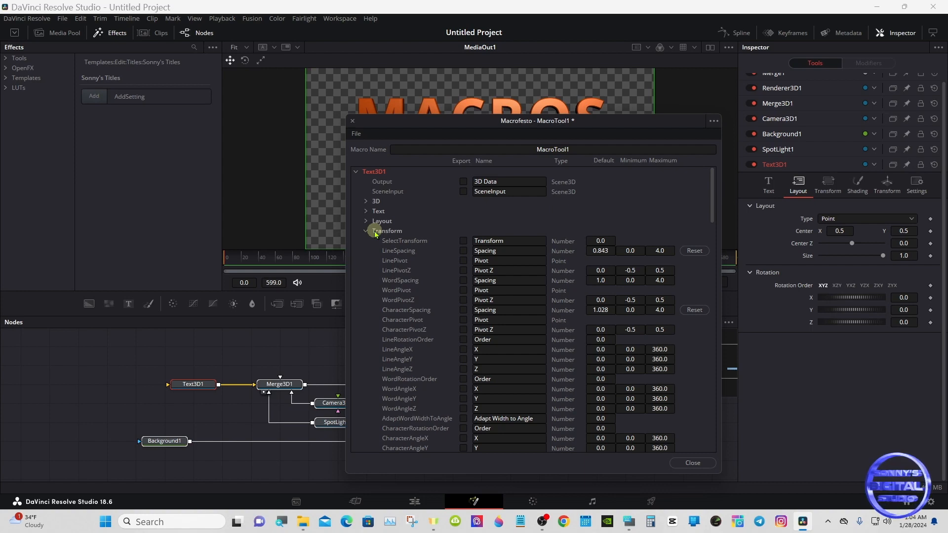
pyautogui.click(829, 192)
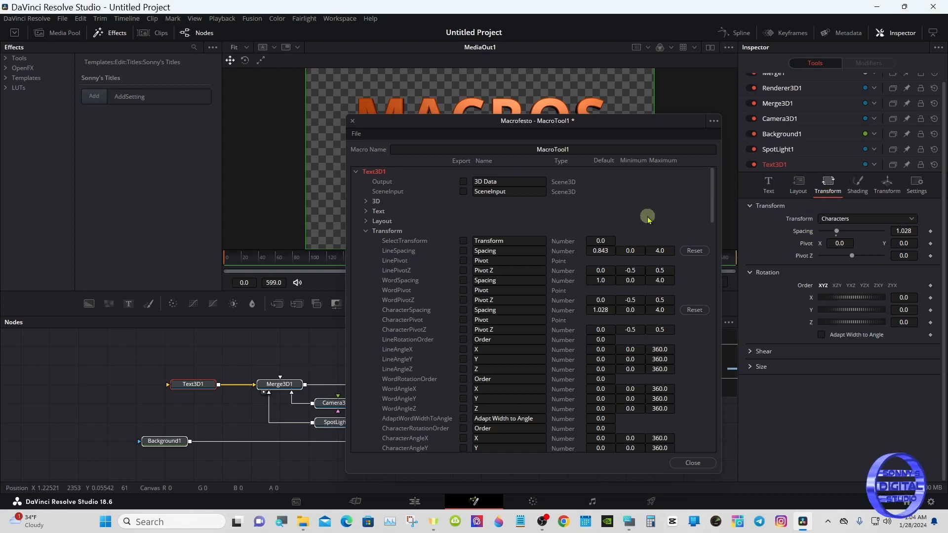
# Try rotating the individual characters of the text and return their angles to 0.0.
pyautogui.moveTo(450, 135); pyautogui.dragTo(454, 200)
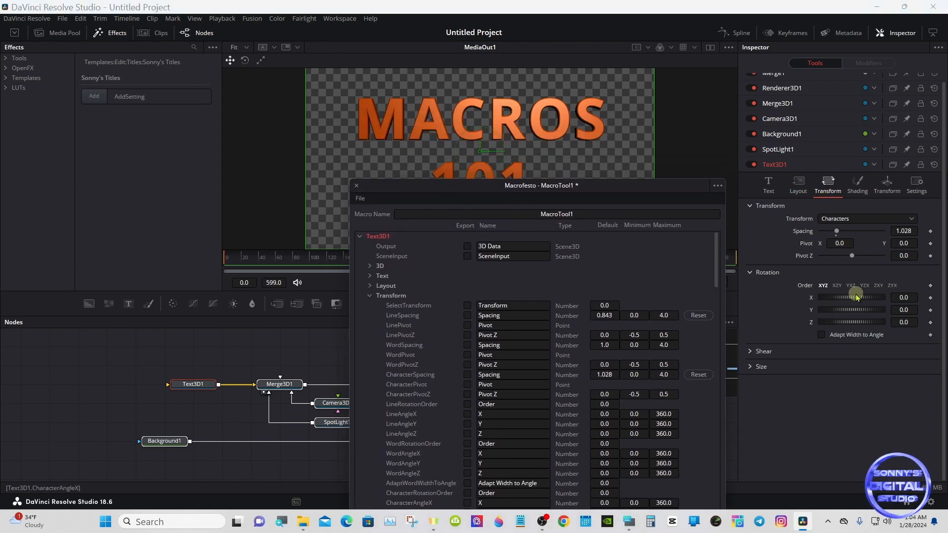
pyautogui.moveTo(853, 309); pyautogui.dragTo(846, 330)
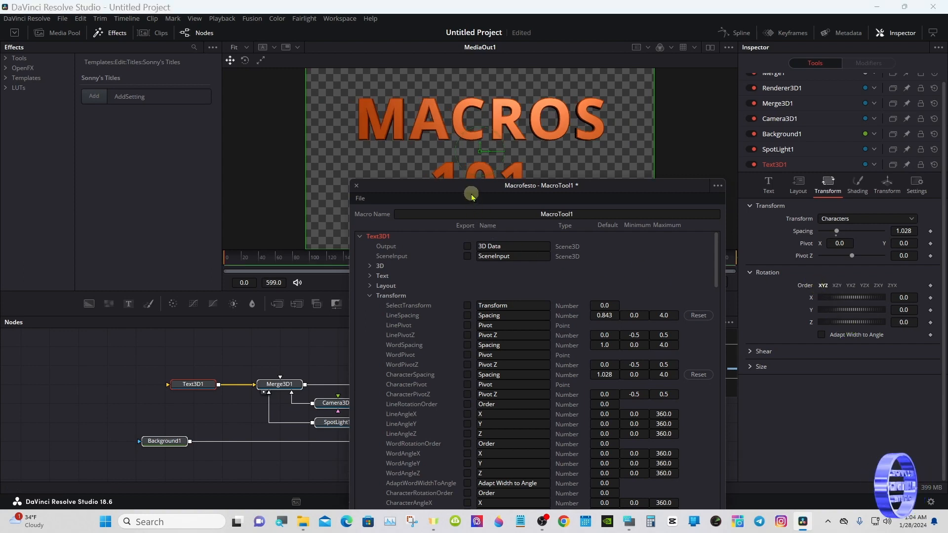
# Mark the Transform group's SelectTransform, CharacterRotationOrder and CharacterAngle X, Y and Z for export.
pyautogui.moveTo(475, 189); pyautogui.dragTo(475, 144)
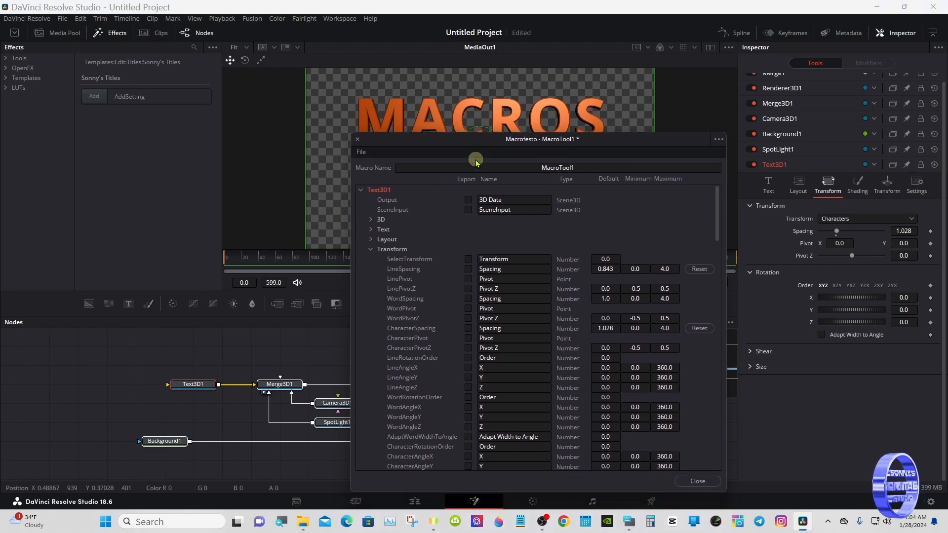
pyautogui.click(468, 259)
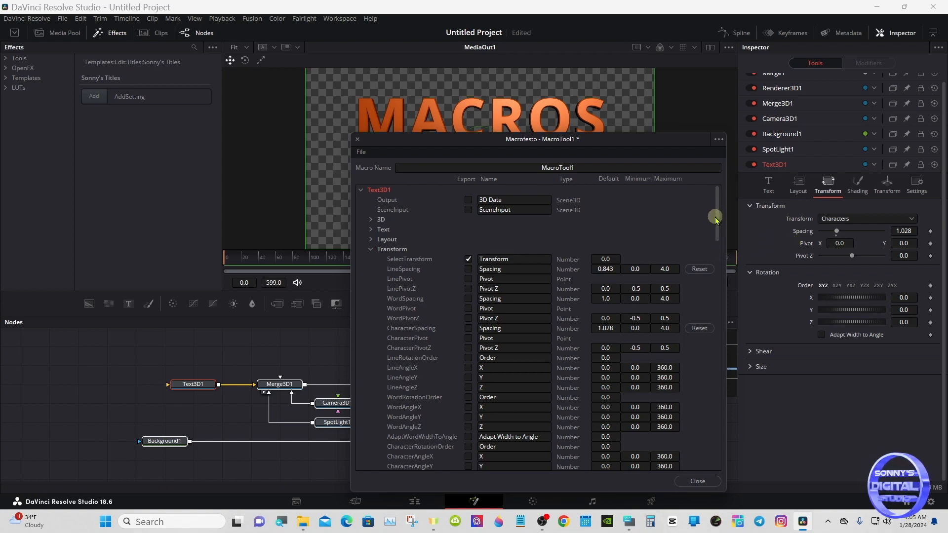
pyautogui.moveTo(716, 216); pyautogui.dragTo(716, 238)
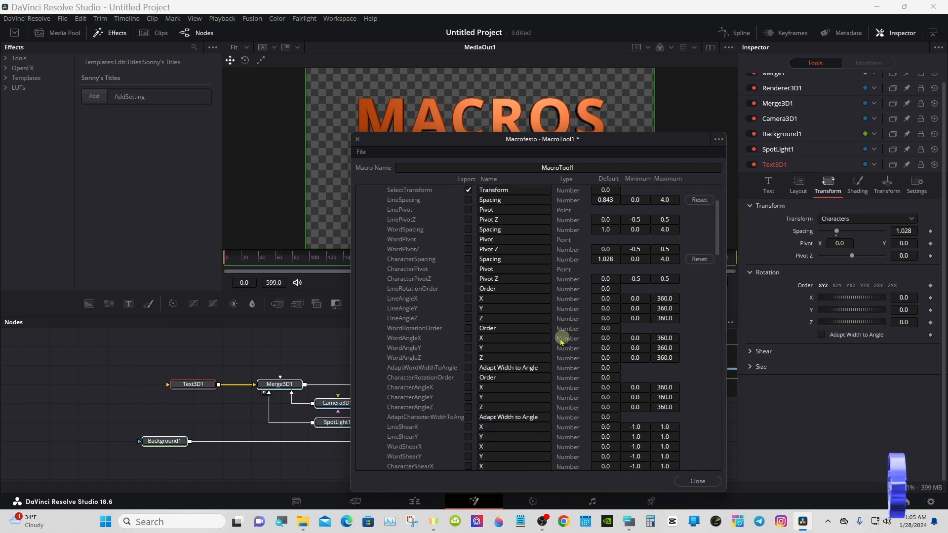
pyautogui.click(468, 388)
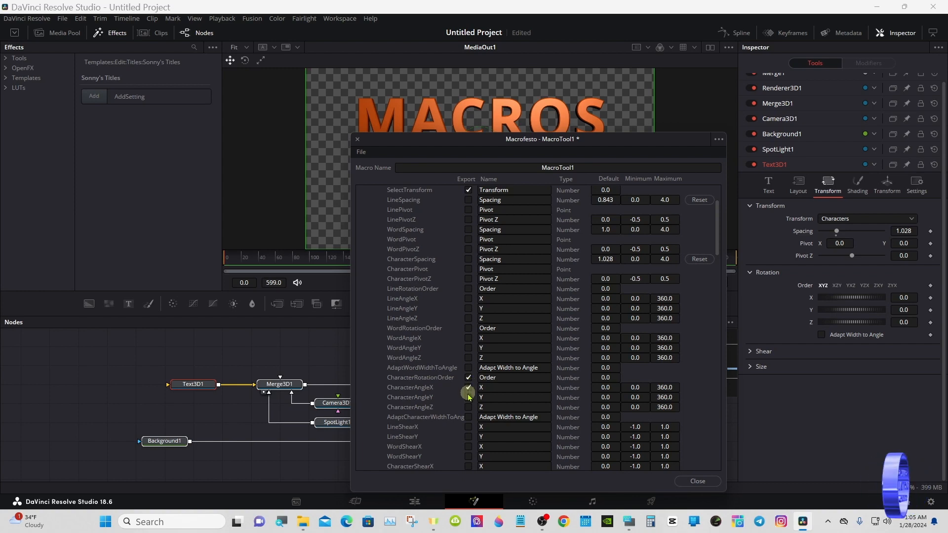
pyautogui.click(469, 397)
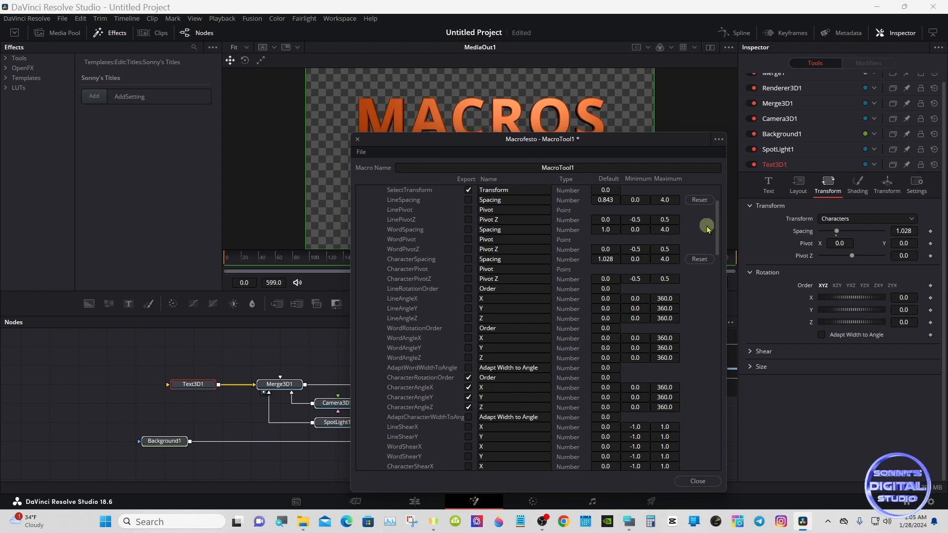
# Mark CharacterSizeX and CharacterSizeY in the Transform group for export.
pyautogui.moveTo(716, 216); pyautogui.dragTo(716, 257)
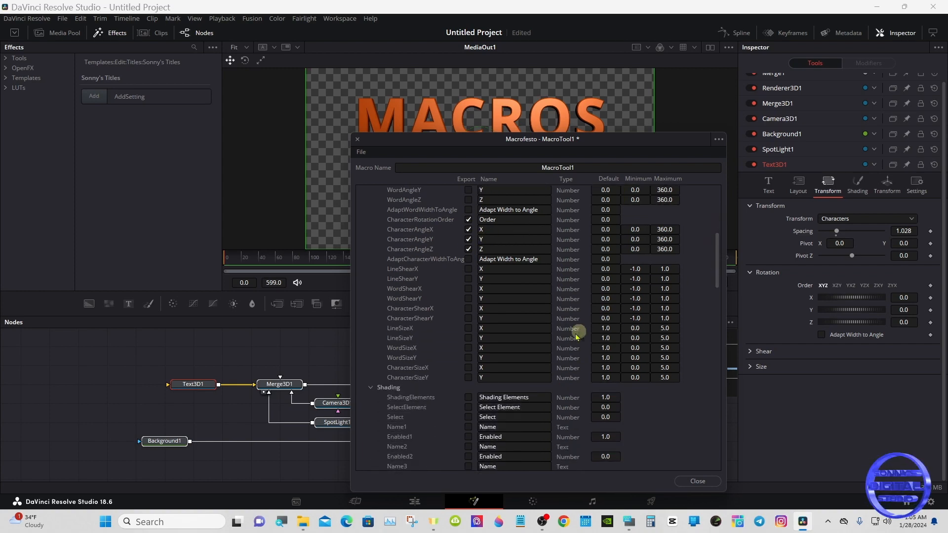
pyautogui.click(469, 368)
pyautogui.click(469, 378)
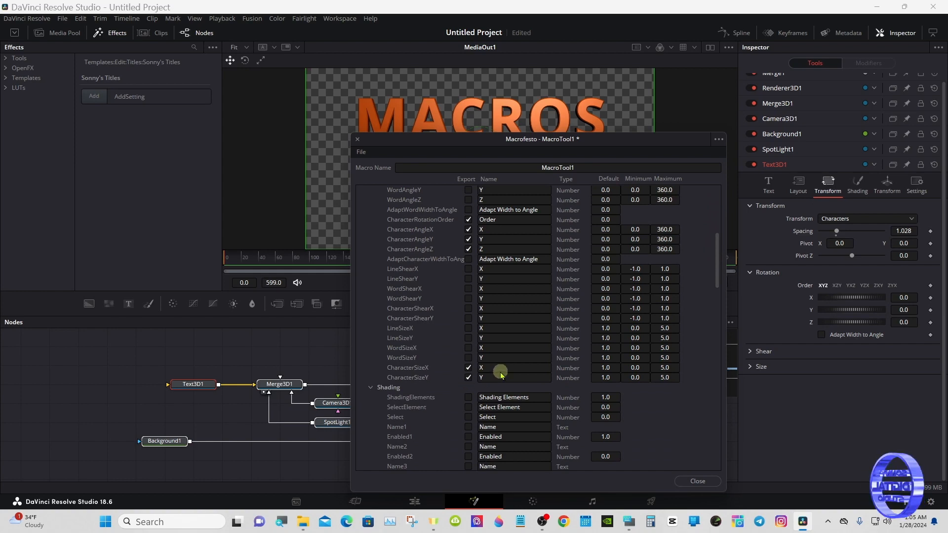
# Try increasing the characters' Y size to 1.339 and undo the change.
pyautogui.click(750, 367)
pyautogui.moveTo(833, 392); pyautogui.dragTo(836, 393)
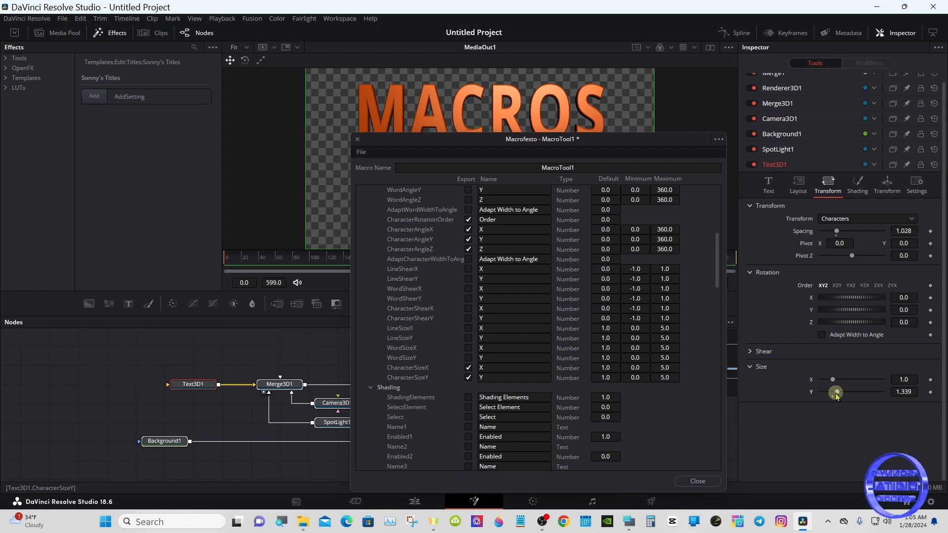
pyautogui.hotkey('ctrl', 'z')
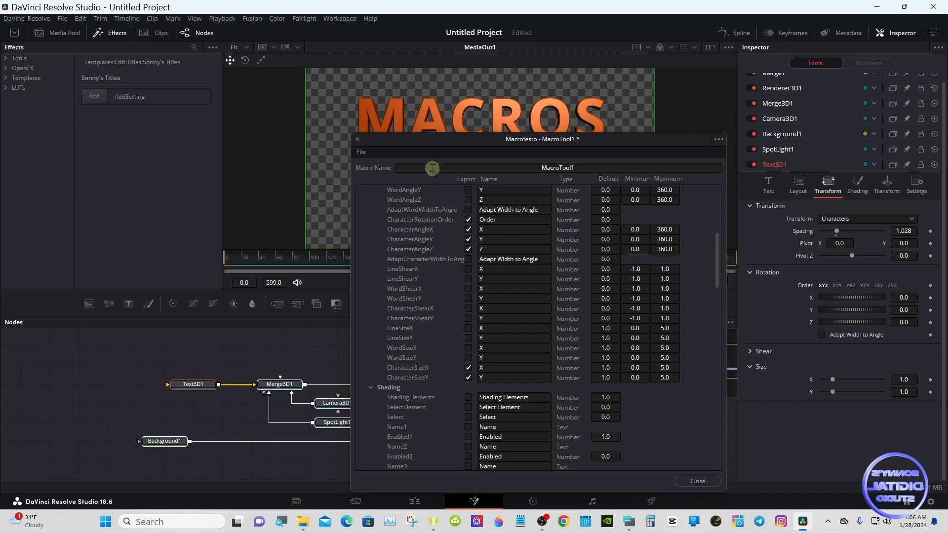
# Collapse the Transform parameter group in the macro editor.
pyautogui.moveTo(431, 142); pyautogui.dragTo(431, 104)
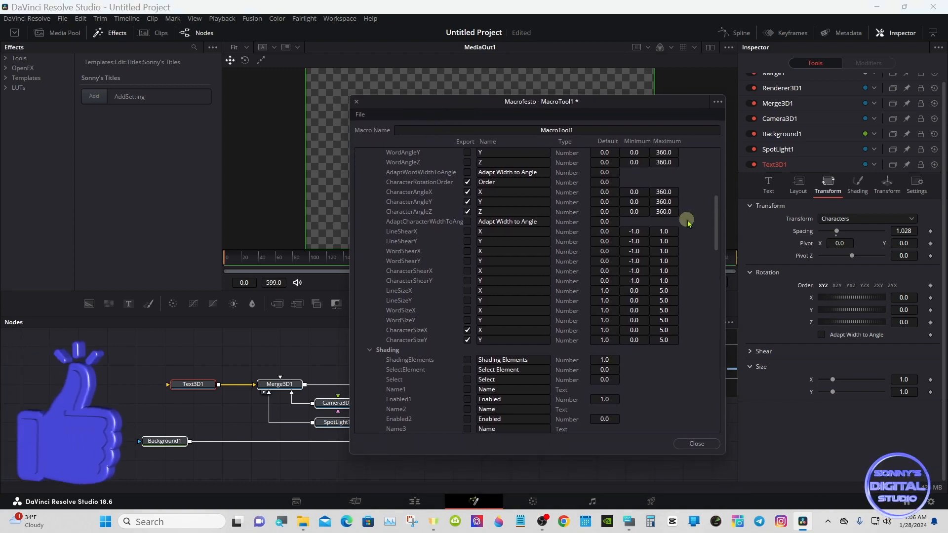
pyautogui.scroll(3, 716, 201)
pyautogui.scroll(3, 716, 188)
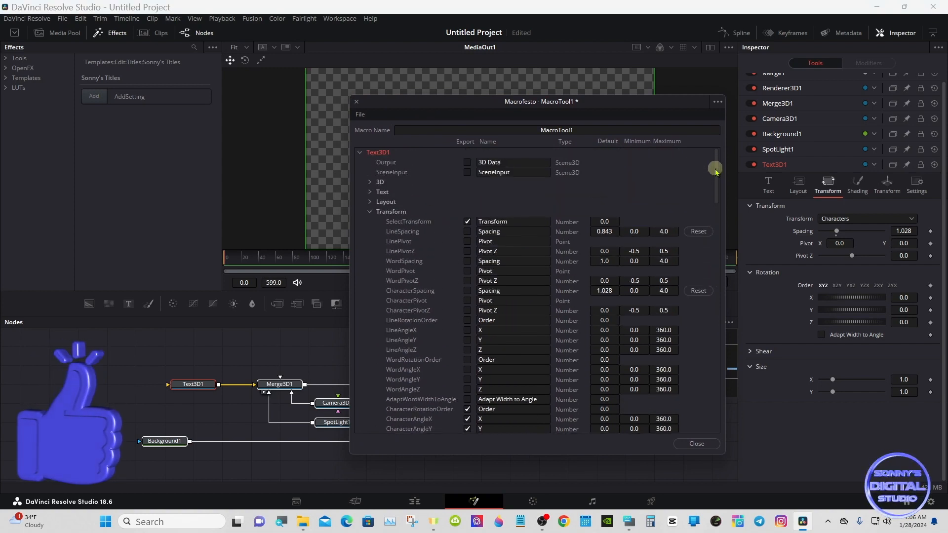
pyautogui.click(371, 214)
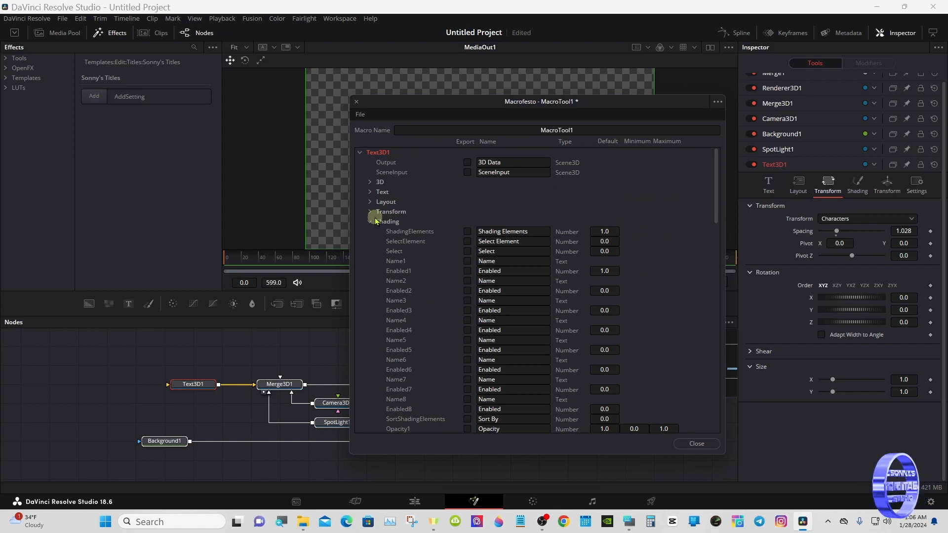
# Compare Text3D1's Shading, Transform and Layout controls with the Layout and Transform groups in the macro editor.
pyautogui.click(867, 192)
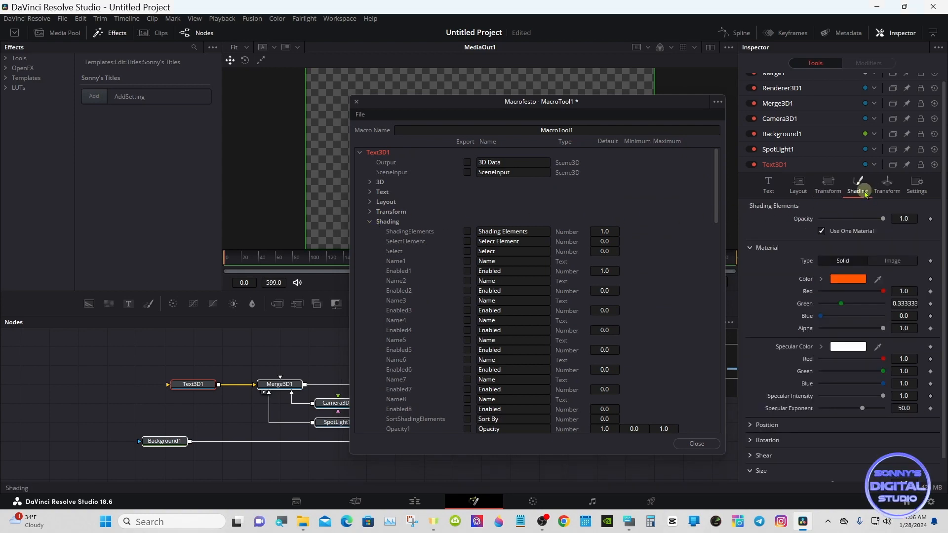
pyautogui.click(829, 190)
pyautogui.click(803, 192)
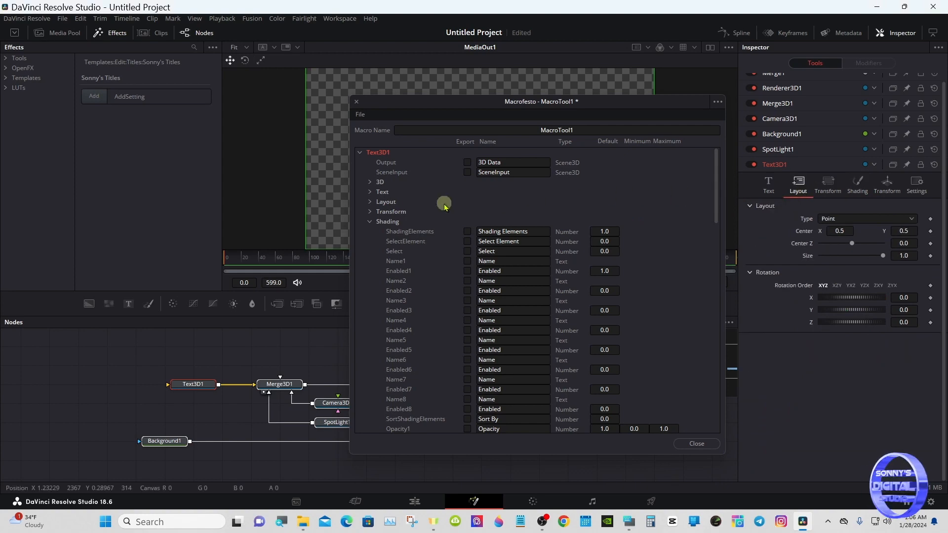
pyautogui.click(371, 202)
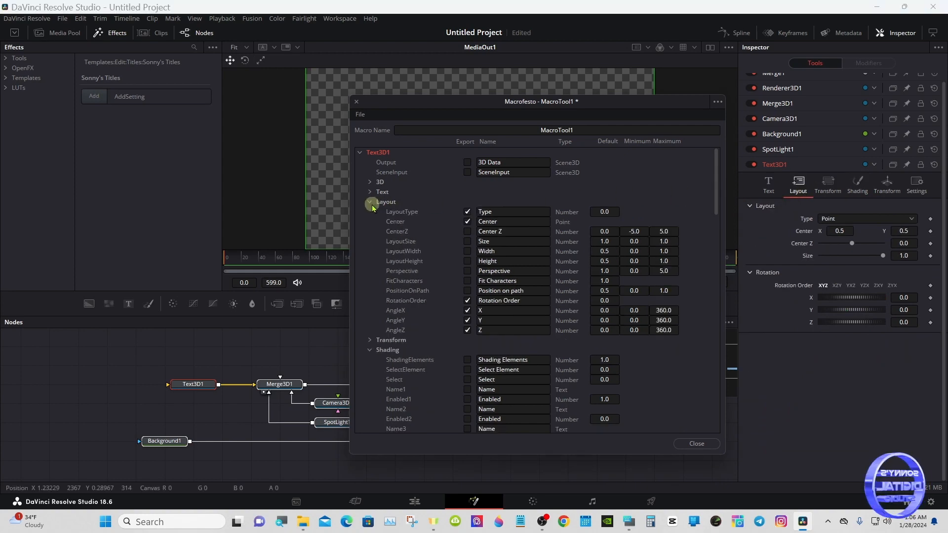
pyautogui.click(371, 202)
pyautogui.click(371, 212)
pyautogui.click(371, 213)
# Mark the Shading group's ShadingElements, Opacity1 and UseOneMaterial for export, with Text3D1's Shading controls shown for reference.
pyautogui.click(371, 222)
pyautogui.click(467, 232)
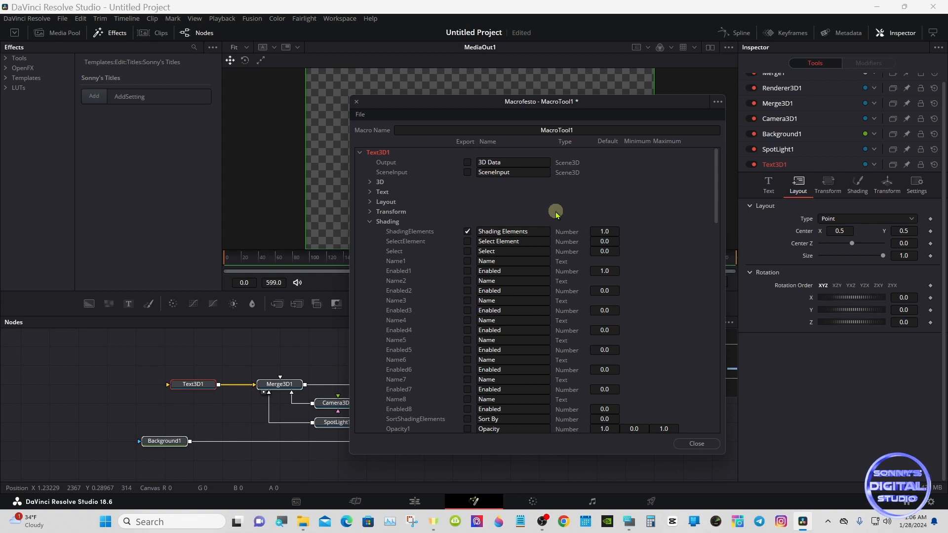
pyautogui.click(852, 193)
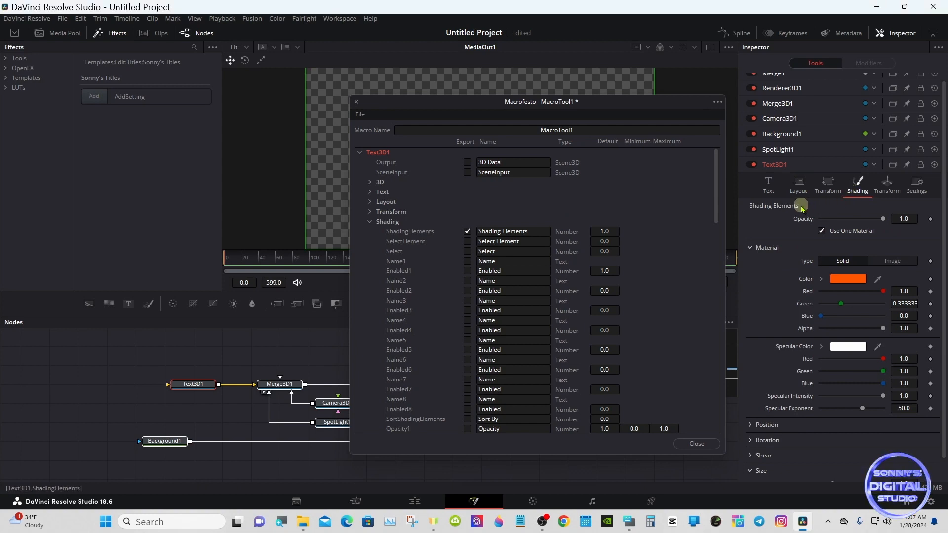
pyautogui.moveTo(718, 195); pyautogui.dragTo(717, 218)
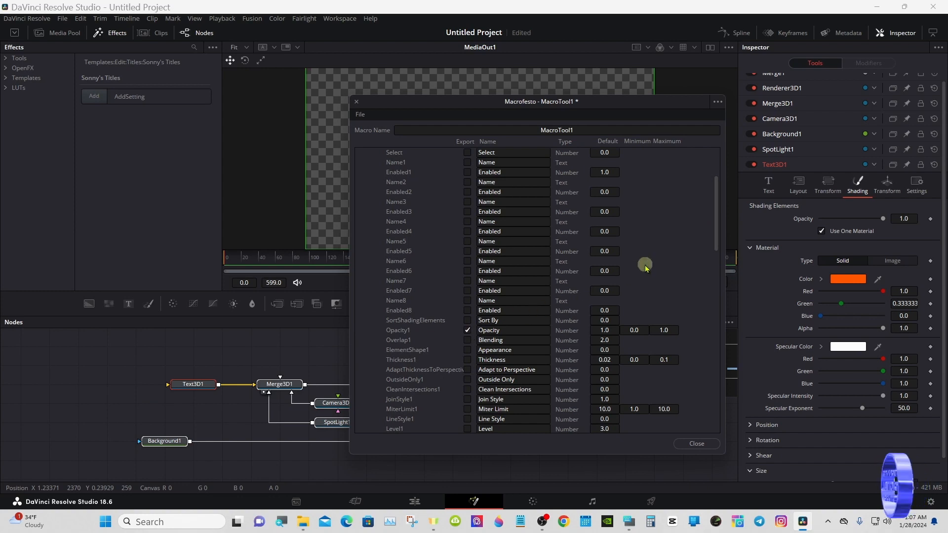
pyautogui.moveTo(713, 207); pyautogui.dragTo(713, 240)
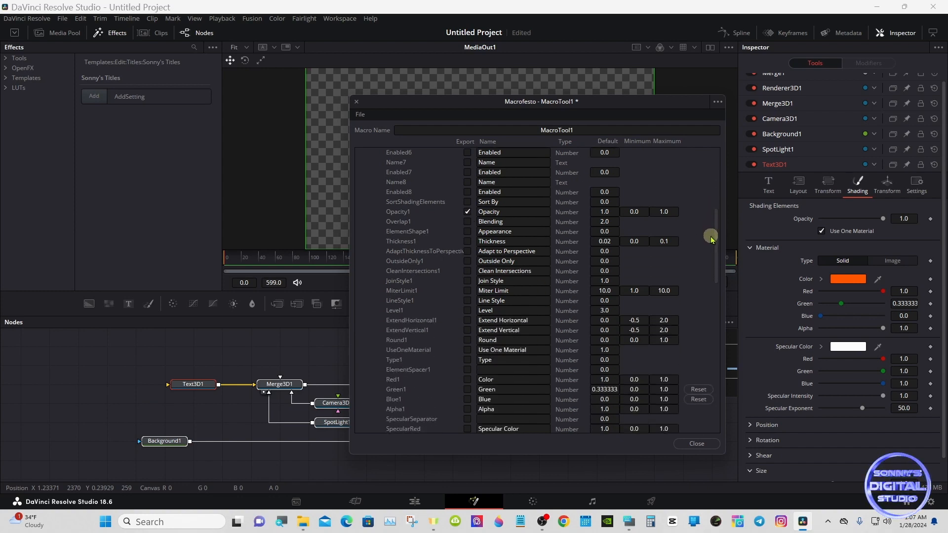
pyautogui.click(468, 350)
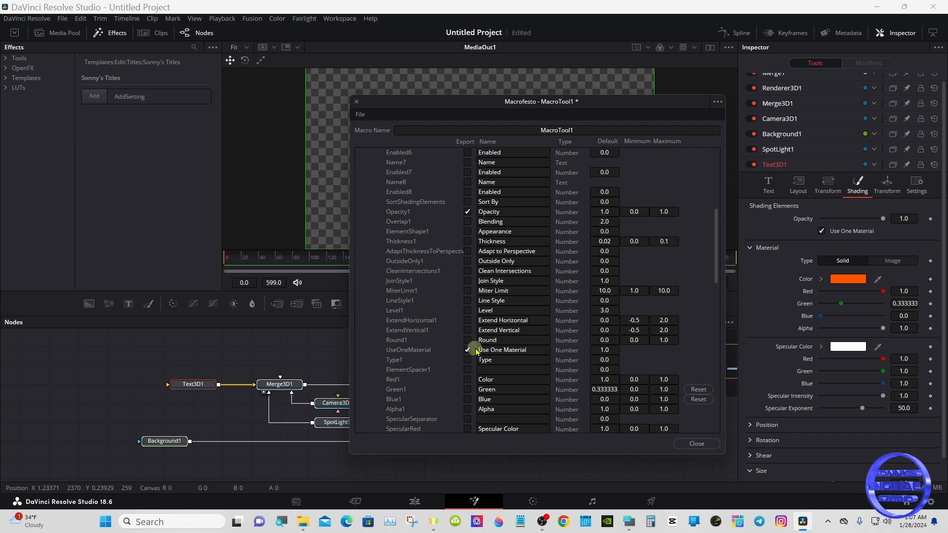
# Mark the material's Type1, ElementSpacer1, Red1, Green1, Blue1 and Alpha1 for export.
pyautogui.moveTo(715, 230); pyautogui.dragTo(714, 252)
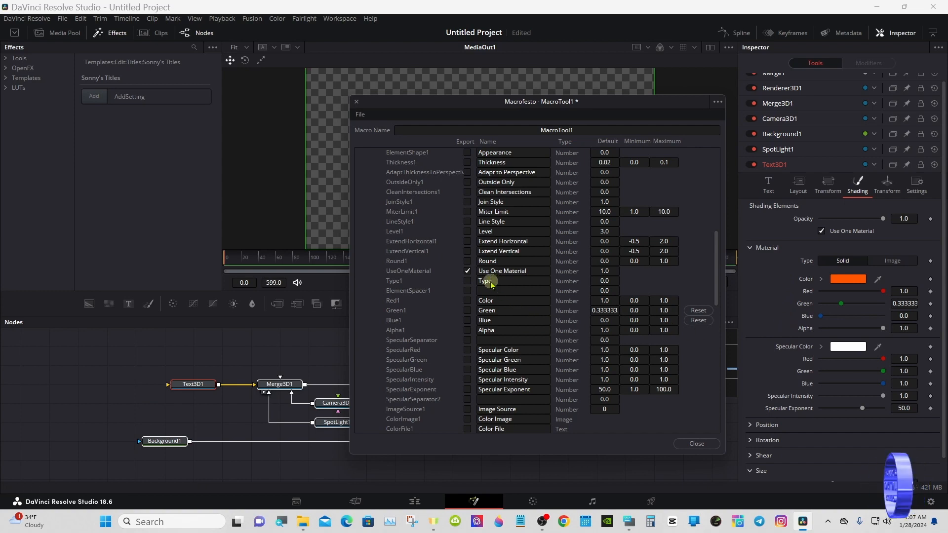
pyautogui.click(468, 284)
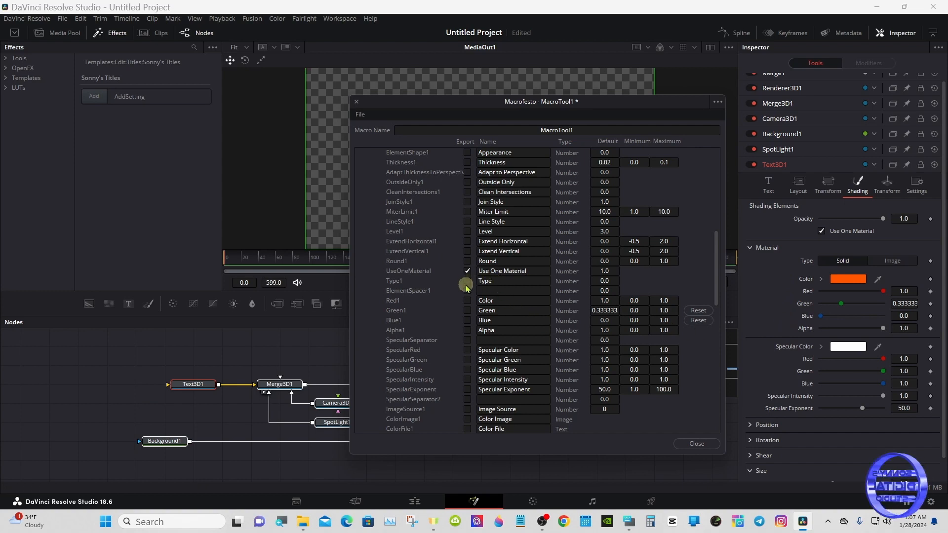
pyautogui.click(467, 291)
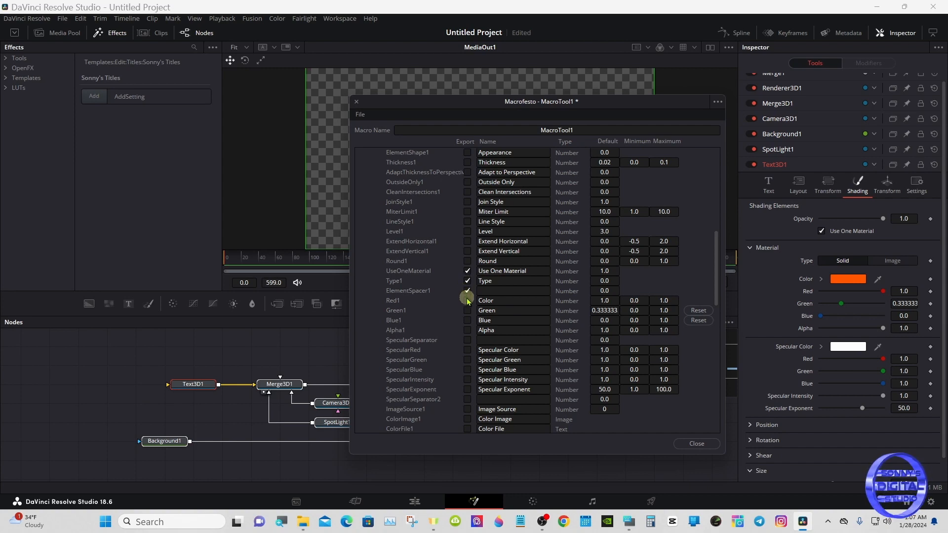
pyautogui.click(467, 301)
pyautogui.click(467, 311)
pyautogui.click(467, 321)
pyautogui.click(467, 331)
# Mark the material's Image Source, Color Image, Color File and Color Brush for export.
pyautogui.moveTo(711, 250); pyautogui.dragTo(714, 277)
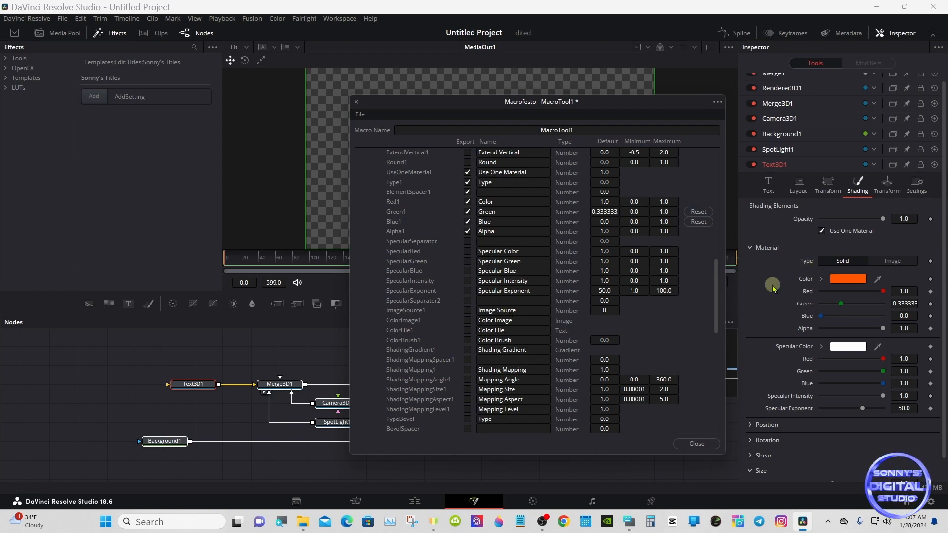
pyautogui.click(467, 311)
pyautogui.click(467, 320)
pyautogui.click(468, 331)
pyautogui.click(468, 341)
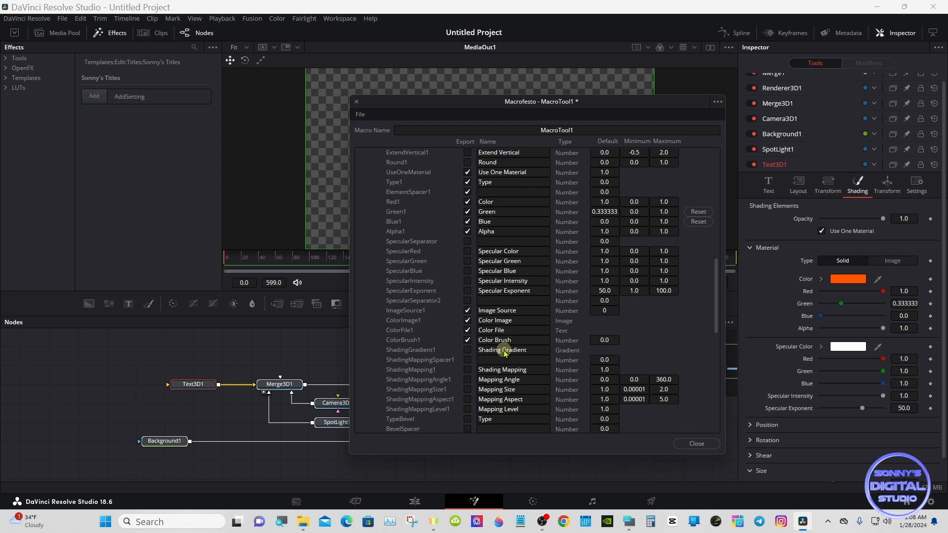
# Turn off Use One Material for Text3D1 and bring its Bevel Material controls into view.
pyautogui.moveTo(717, 295); pyautogui.dragTo(717, 304)
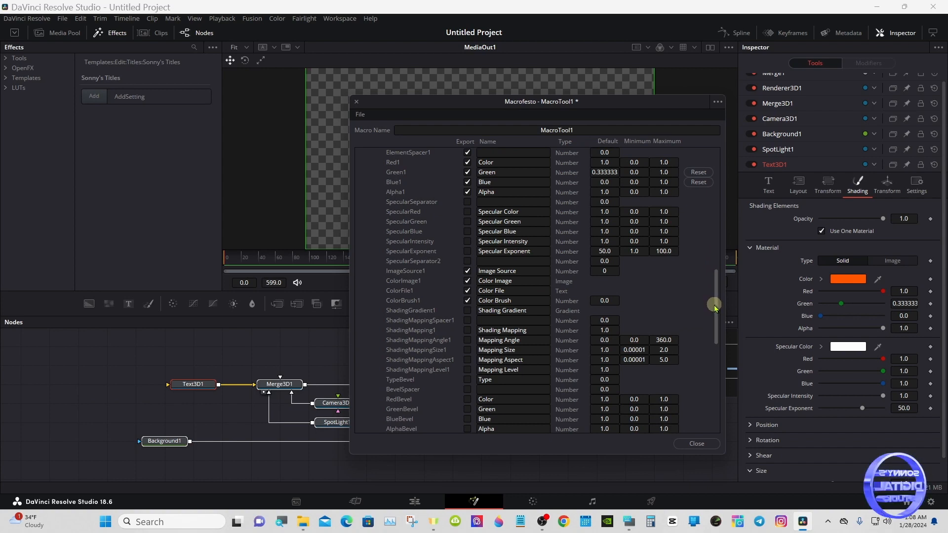
pyautogui.moveTo(714, 305); pyautogui.dragTo(718, 312)
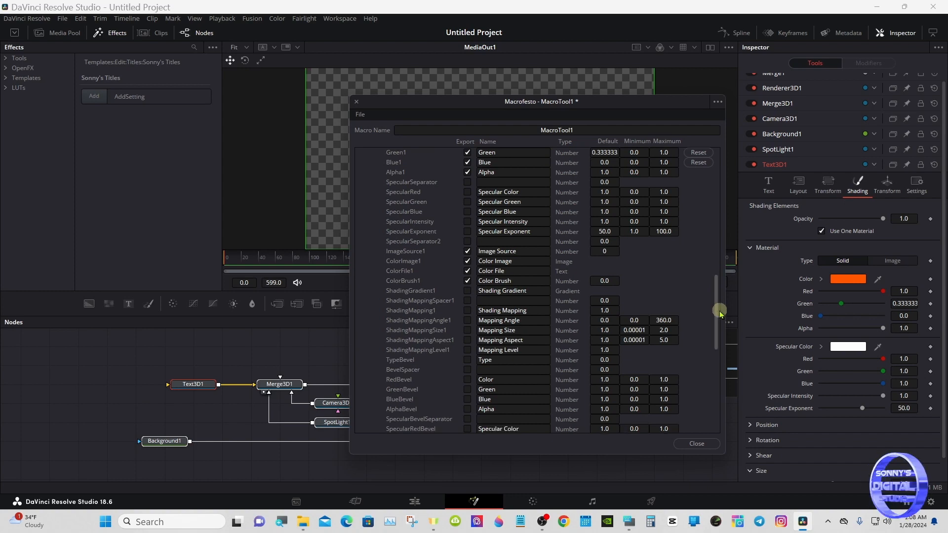
pyautogui.click(822, 232)
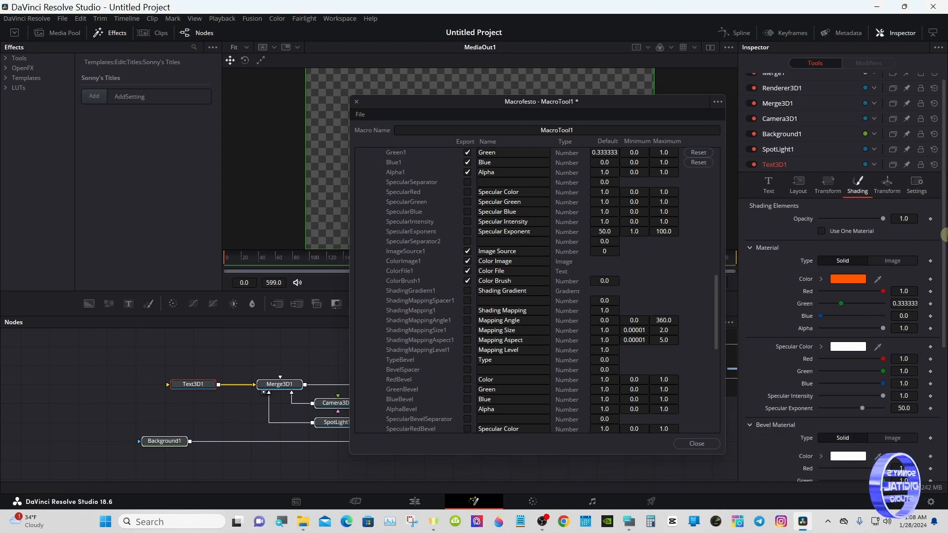
pyautogui.moveTo(944, 237); pyautogui.dragTo(939, 296)
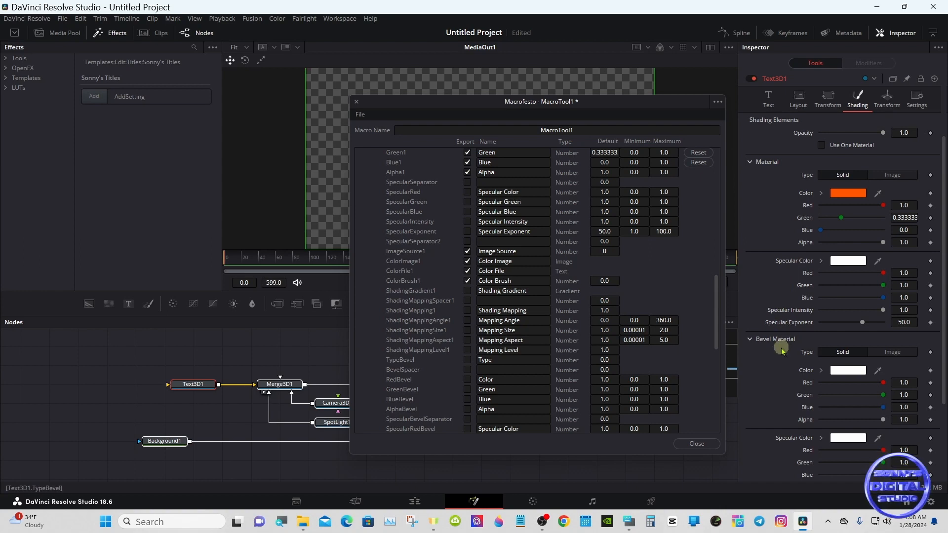
# Mark the bevel material's TypeBevel, BevelSpacer, RedBevel, GreenBevel, BlueBevel and AlphaBevel for export.
pyautogui.moveTo(719, 297); pyautogui.dragTo(715, 313)
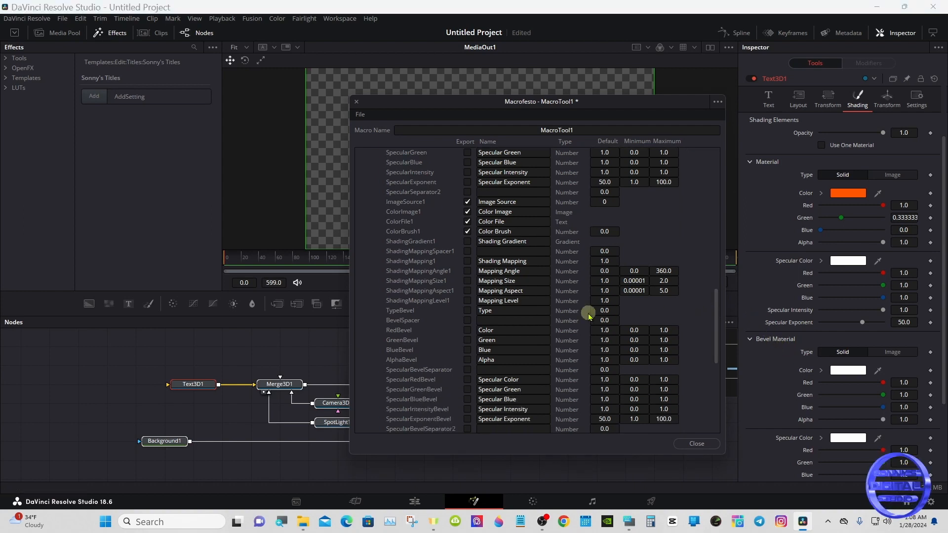
pyautogui.click(467, 312)
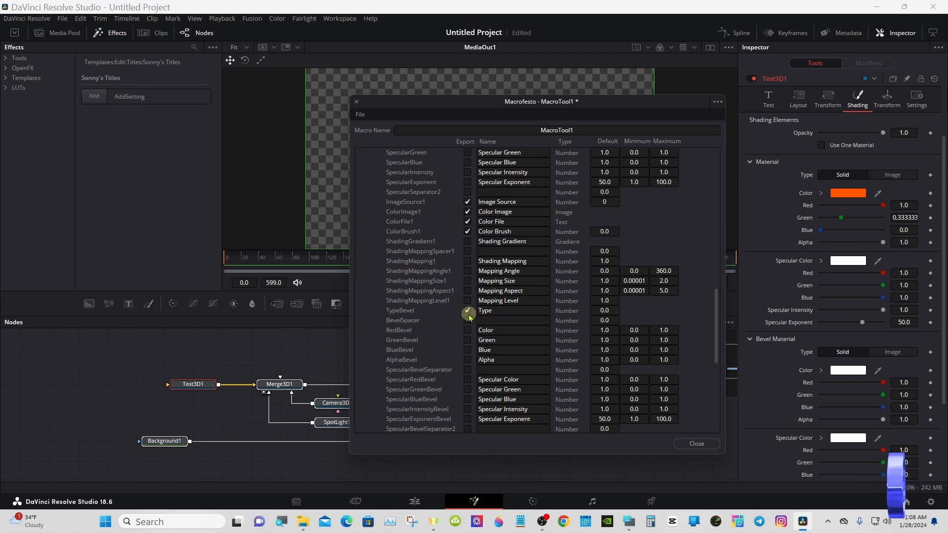
pyautogui.click(468, 321)
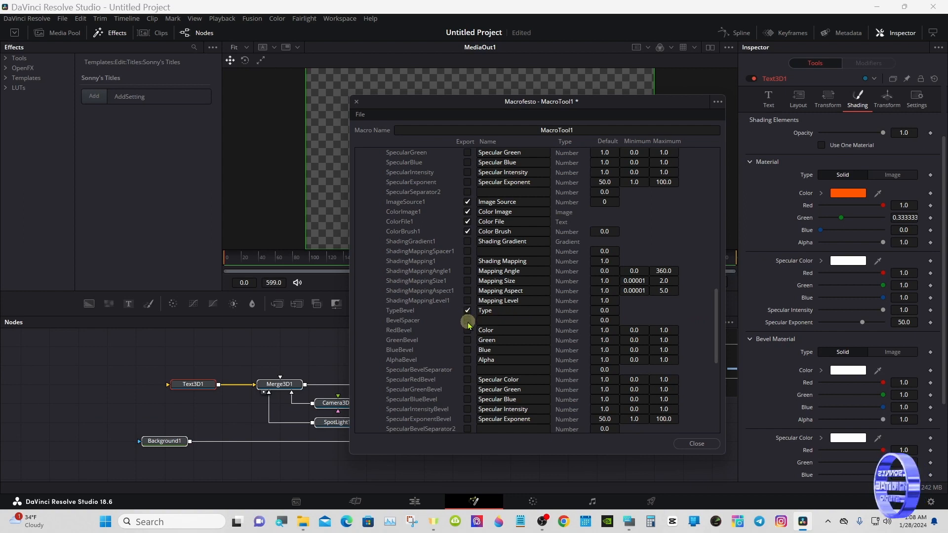
pyautogui.click(467, 330)
pyautogui.click(467, 340)
pyautogui.click(467, 350)
pyautogui.click(467, 360)
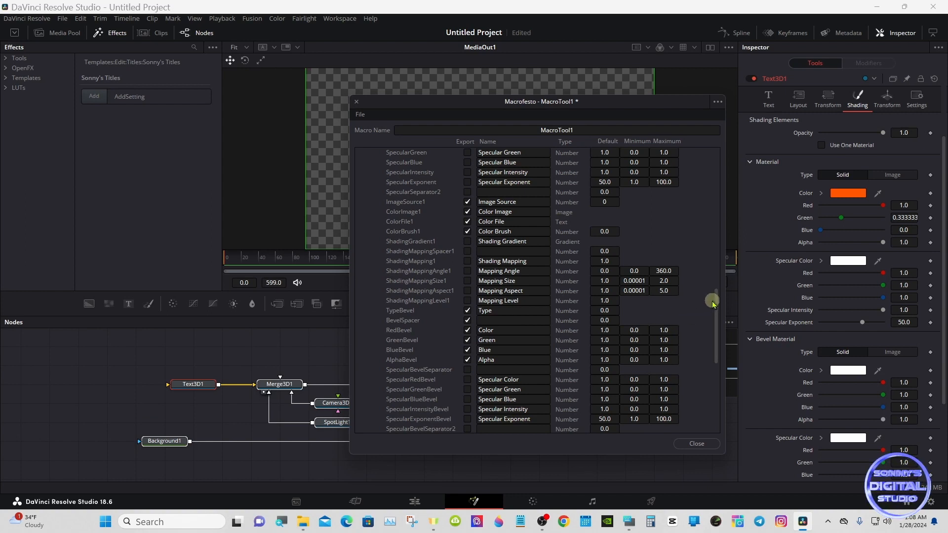
# Mark the bevel material's ImageSourceBevel, BevelTexture, ColorFileBevel and ColorBrushBevel for export.
pyautogui.scroll(-1, 716, 323)
pyautogui.moveTo(716, 323); pyautogui.dragTo(716, 345)
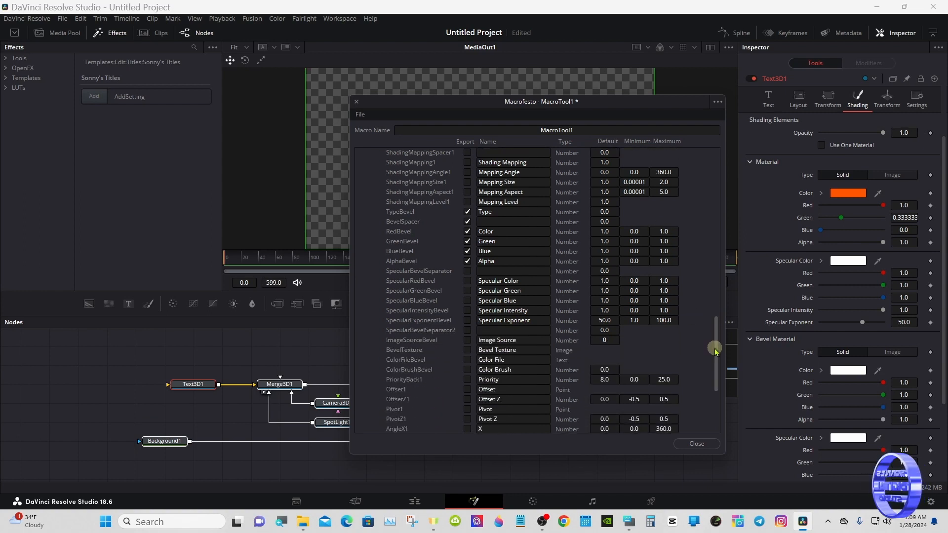
pyautogui.click(468, 341)
pyautogui.click(467, 351)
pyautogui.click(467, 361)
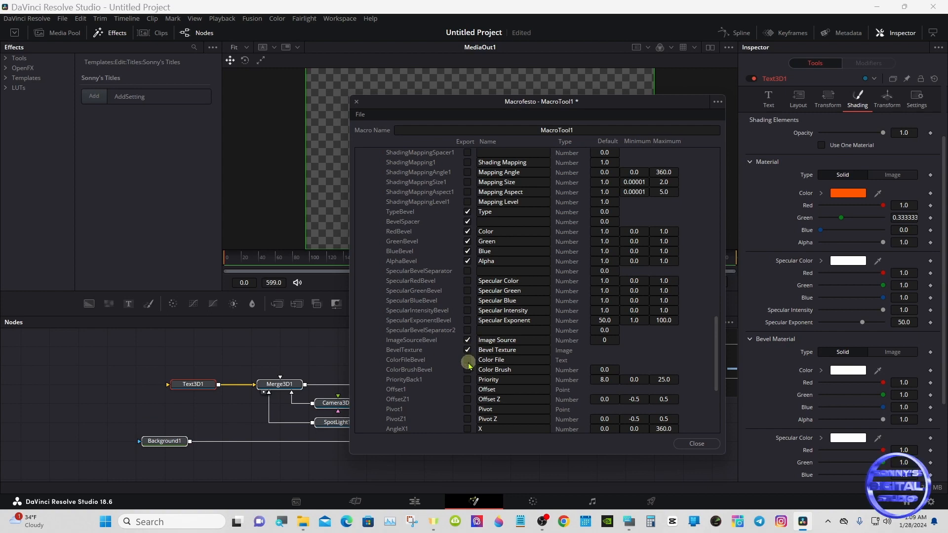
pyautogui.click(468, 370)
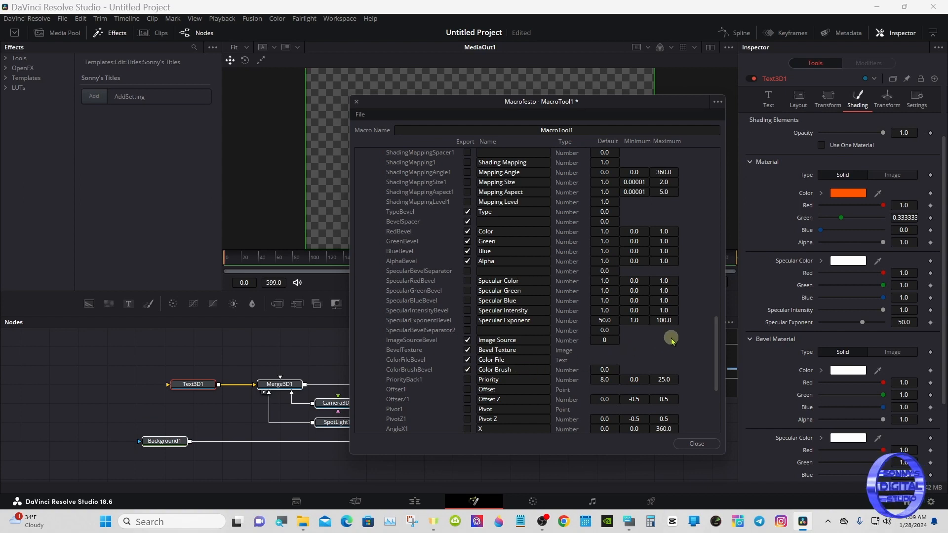
# Turn Use One Material back on for Text3D1 and collapse its Shading group and whole parameter list in the macro editor.
pyautogui.click(822, 145)
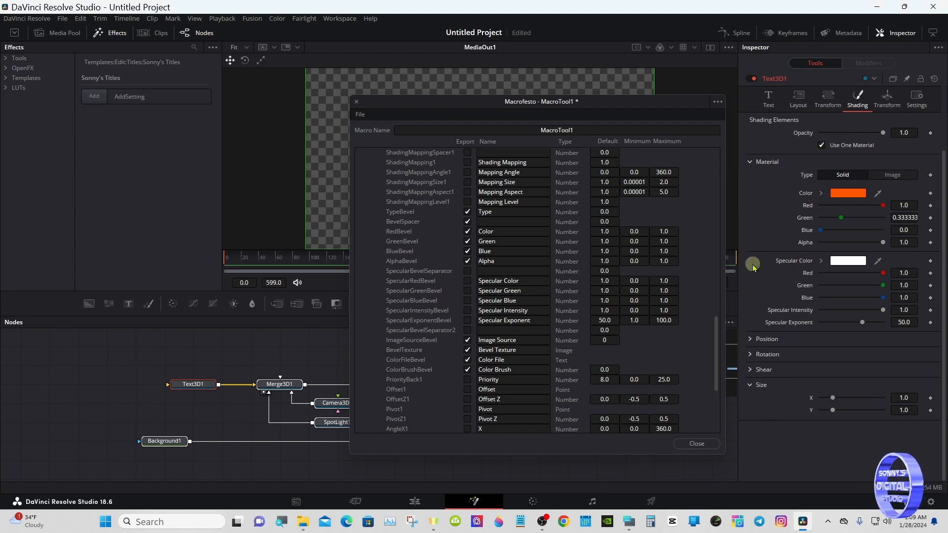
pyautogui.moveTo(716, 328)
pyautogui.mouseDown()
pyautogui.moveTo(716, 339)
pyautogui.moveTo(711, 167)
pyautogui.mouseUp()
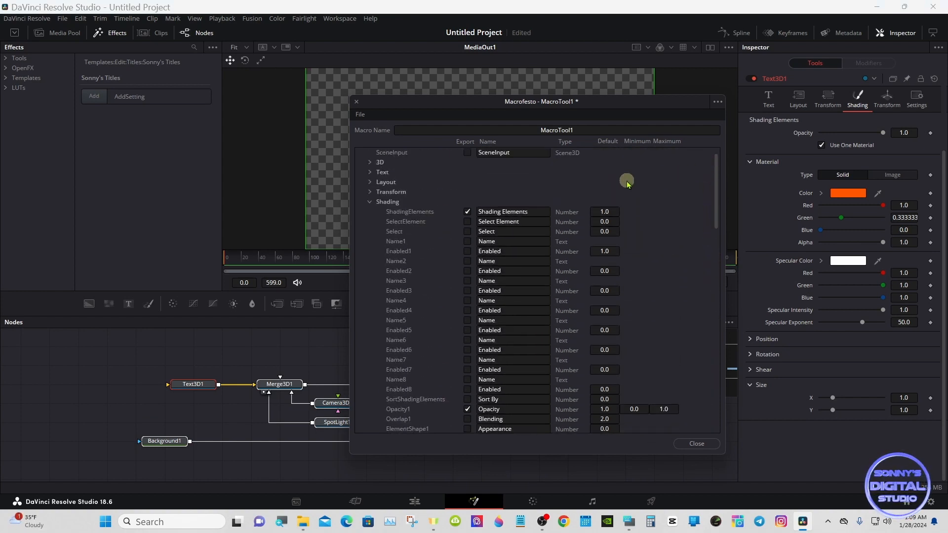
pyautogui.click(368, 203)
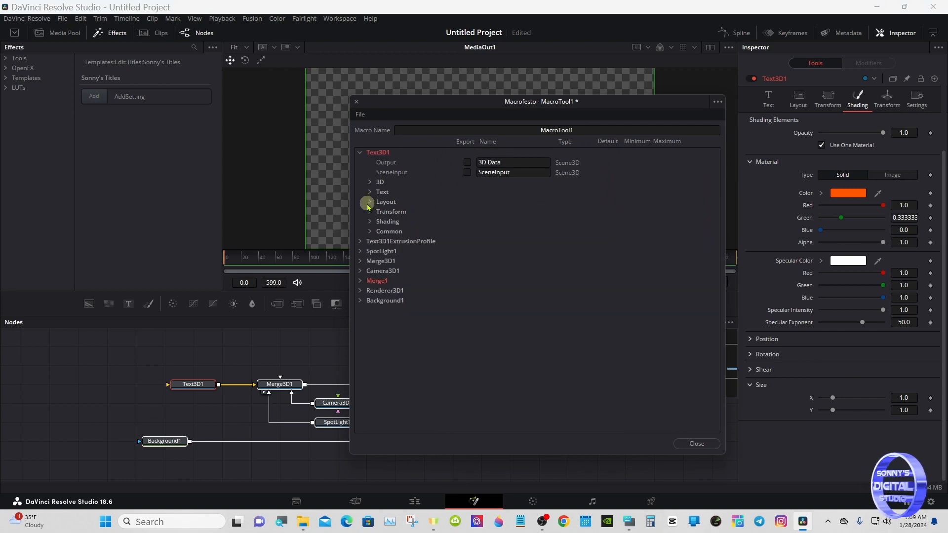
pyautogui.click(360, 153)
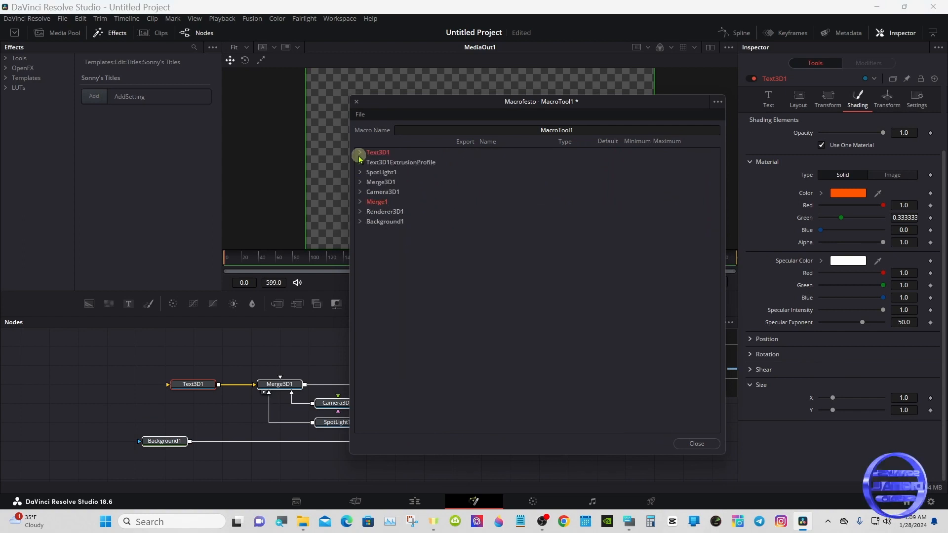
# Check the Text3D1ExtrusionProfile parameters, and mark SpotLight1's Output and SceneInput for export.
pyautogui.click(360, 163)
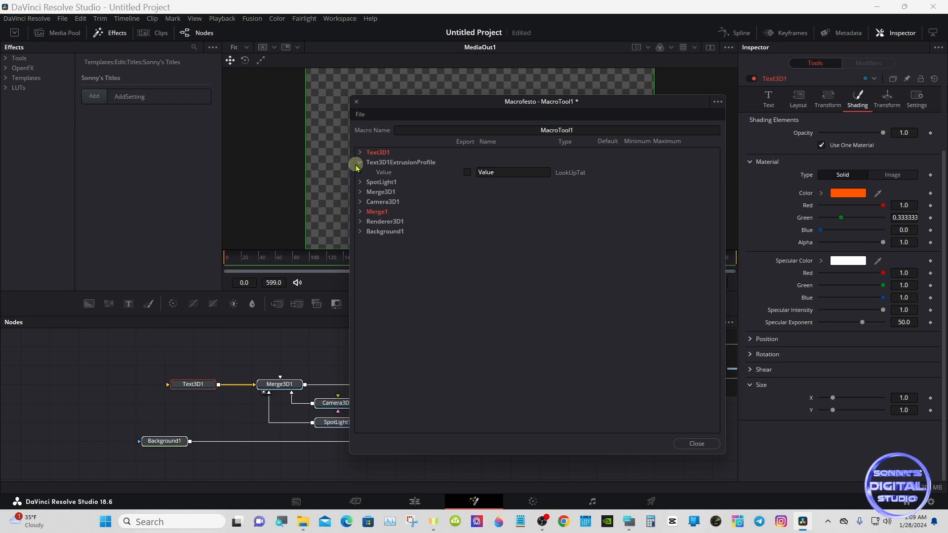
pyautogui.click(359, 164)
pyautogui.click(360, 173)
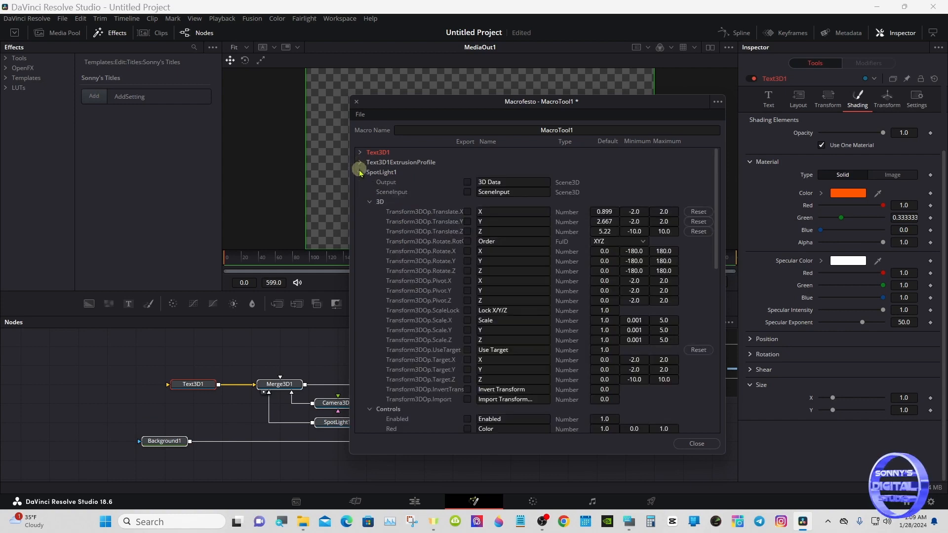
pyautogui.click(469, 186)
pyautogui.click(468, 192)
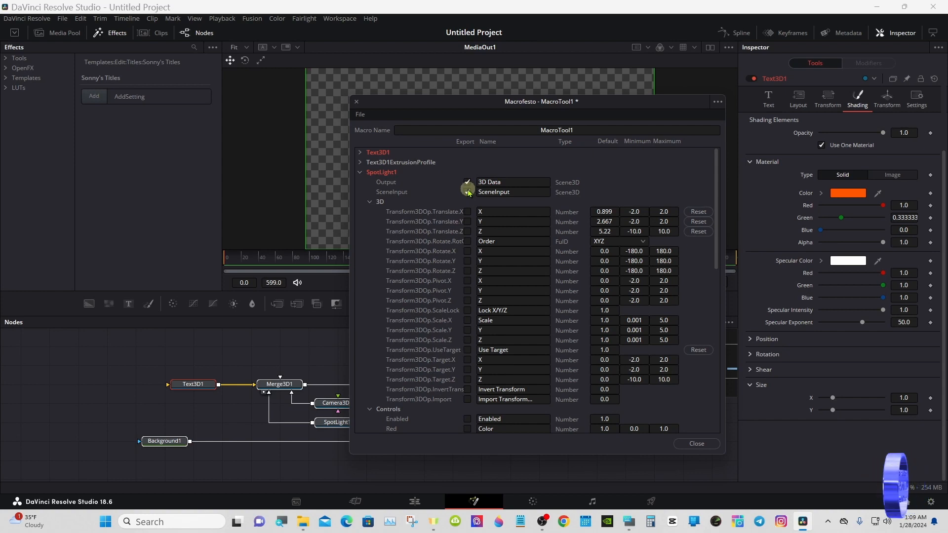
# Show the SpotLight1 node's settings and the on-screen keyboard, and mark the light's Translate.X and Translate.Y for export.
pyautogui.click(338, 423)
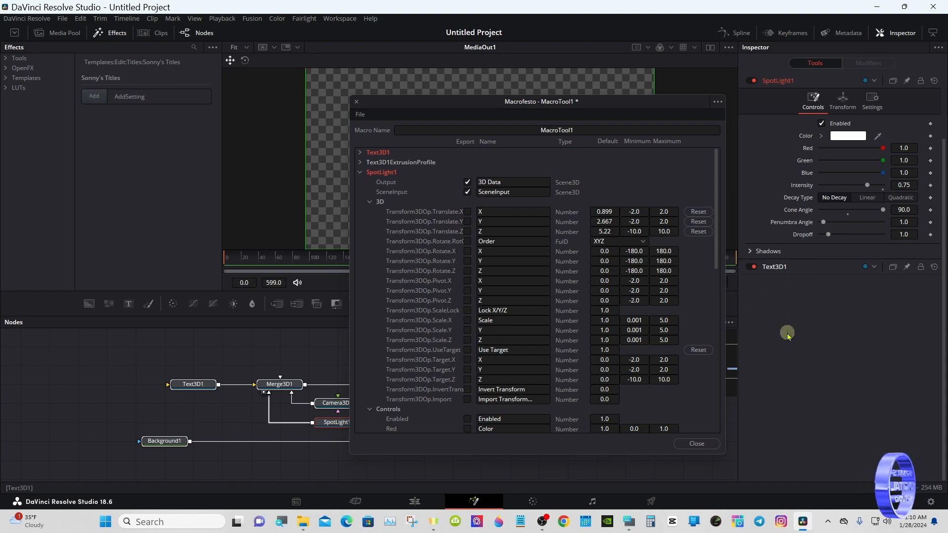
pyautogui.click(629, 521)
pyautogui.moveTo(710, 375); pyautogui.dragTo(689, 347)
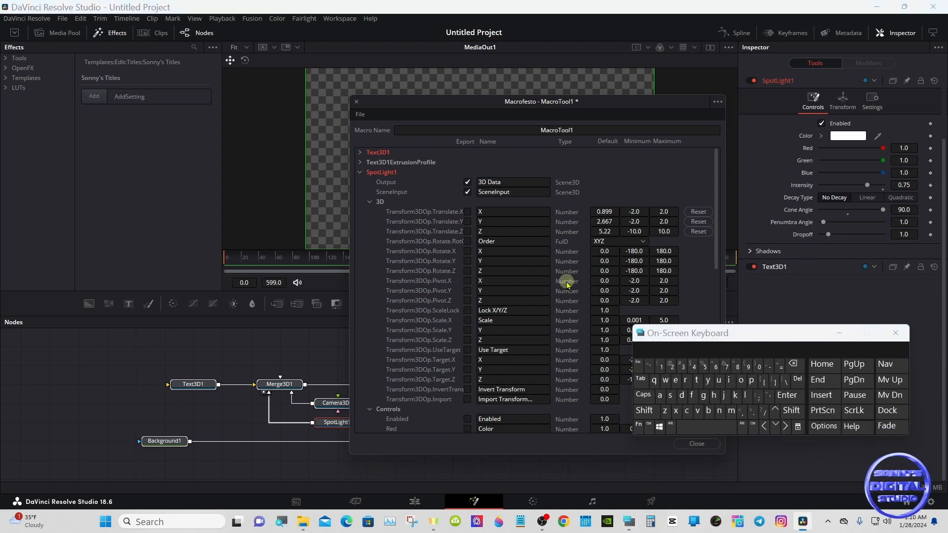
pyautogui.click(468, 213)
pyautogui.click(468, 222)
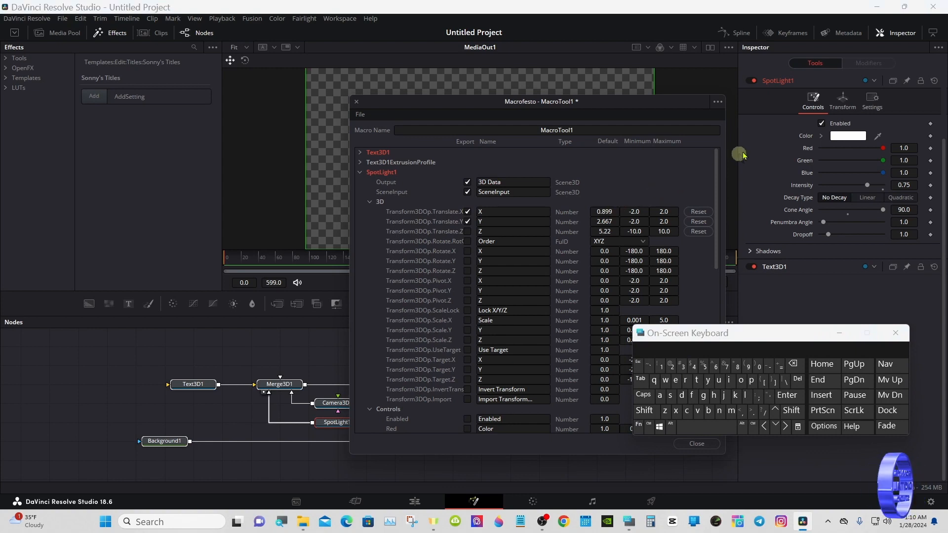
# Show SpotLight1's transform settings and rename its exported Translate.X parameter as Light X.
pyautogui.click(839, 108)
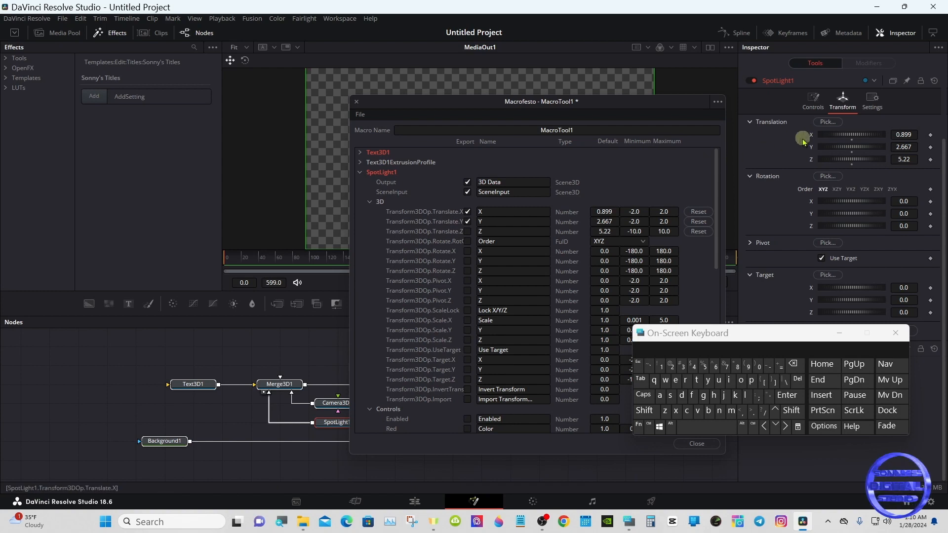
pyautogui.doubleClick(480, 211)
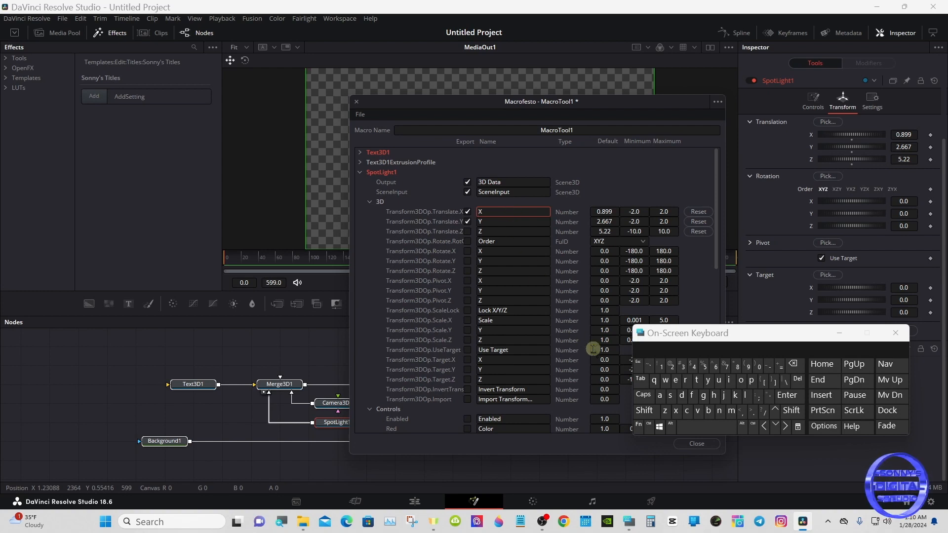
pyautogui.click(645, 411)
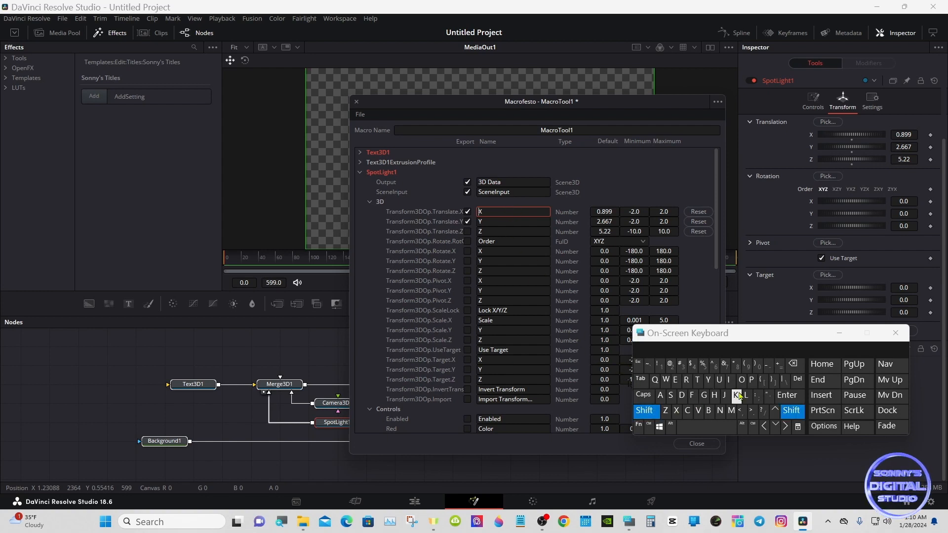
pyautogui.click(746, 395)
pyautogui.click(730, 380)
pyautogui.click(703, 395)
pyautogui.click(714, 395)
pyautogui.click(645, 349)
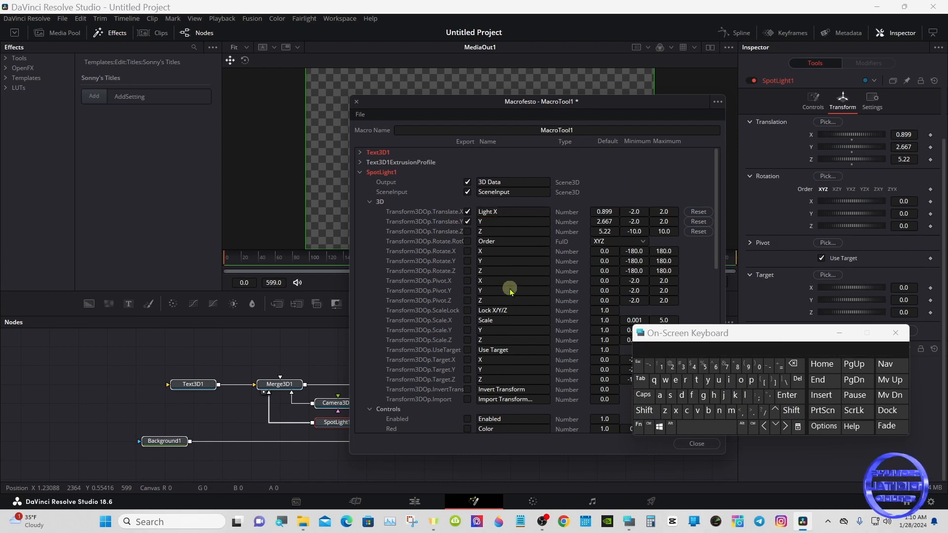
# Mark SpotLight1's UseTarget parameter for export and collapse its 3D parameter group.
pyautogui.click(468, 350)
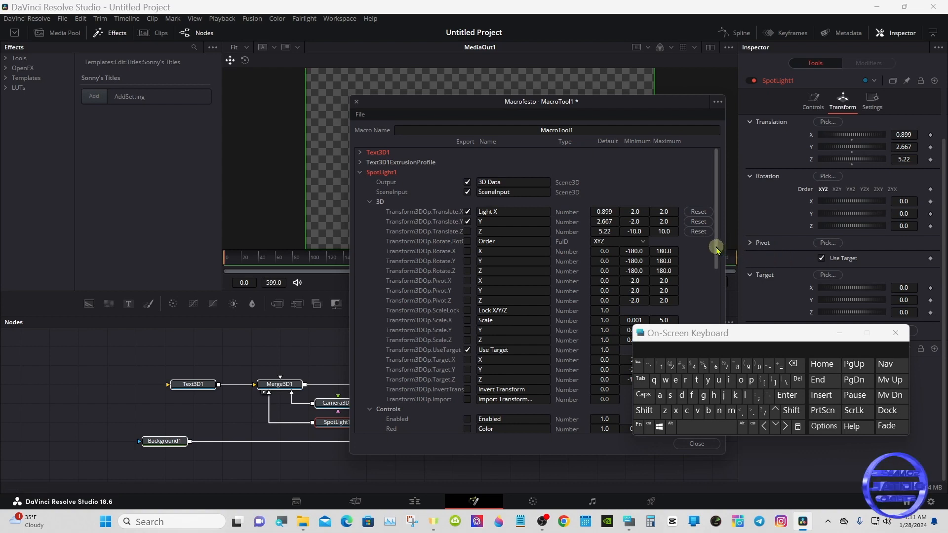
pyautogui.scroll(-2, 716, 250)
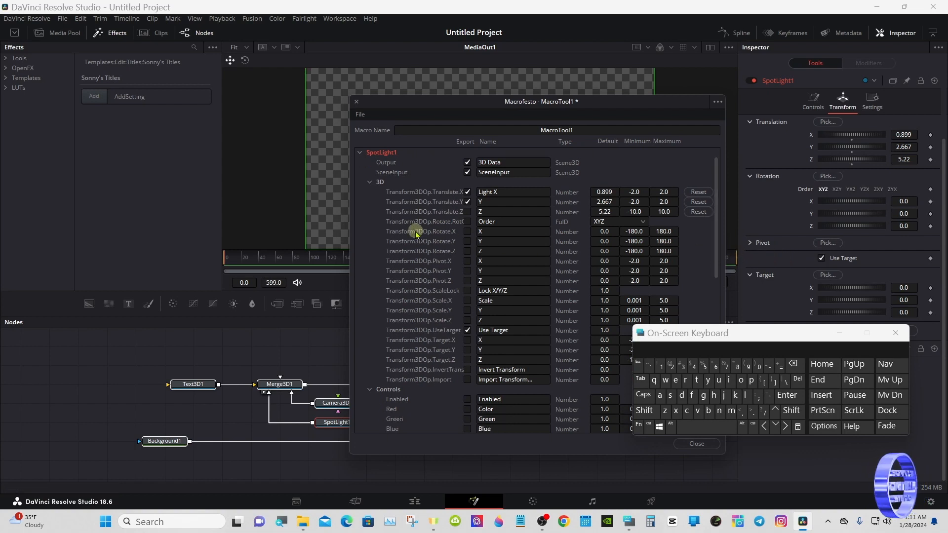
pyautogui.click(369, 183)
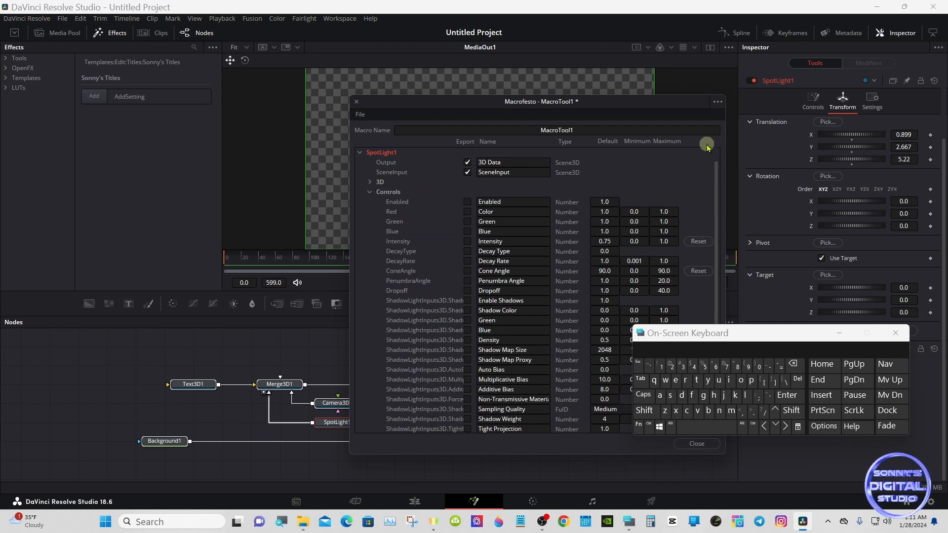
# Mark SpotLight1's Enabled and Intensity controls for export and rename Enabled as Light Enabled.
pyautogui.click(812, 102)
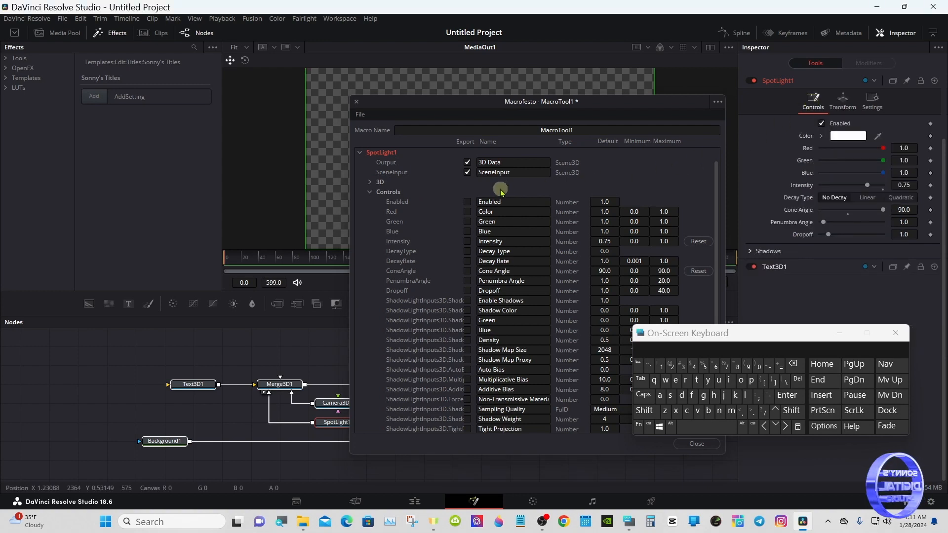
pyautogui.click(467, 201)
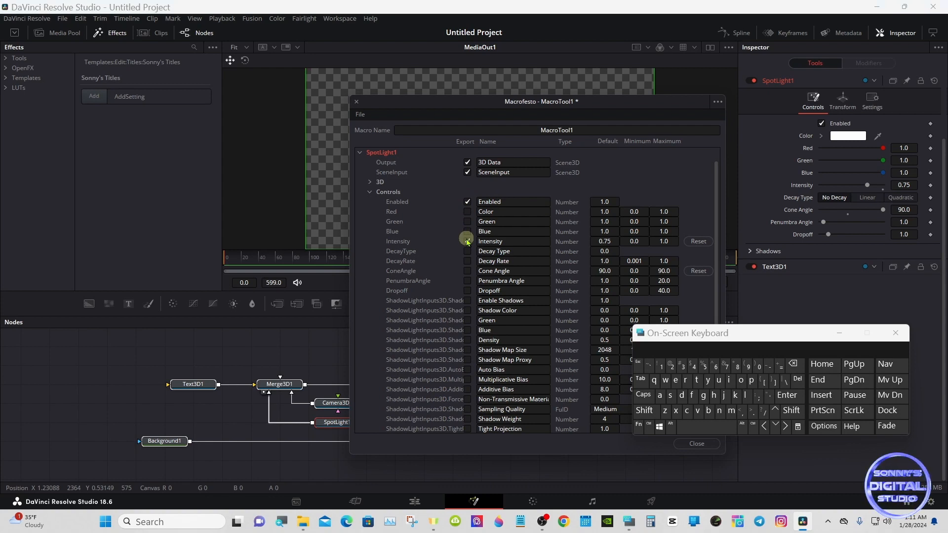
pyautogui.click(478, 202)
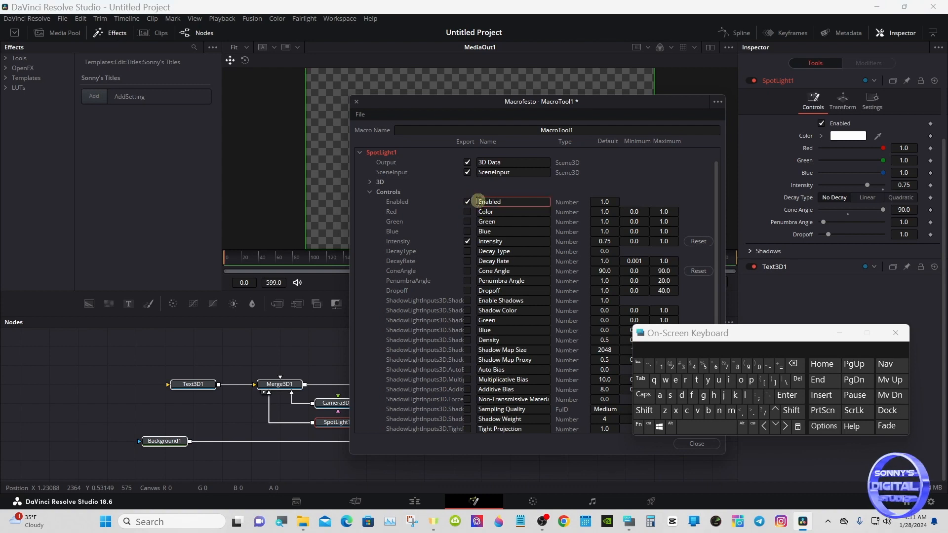
pyautogui.click(645, 410)
pyautogui.click(746, 396)
pyautogui.click(729, 379)
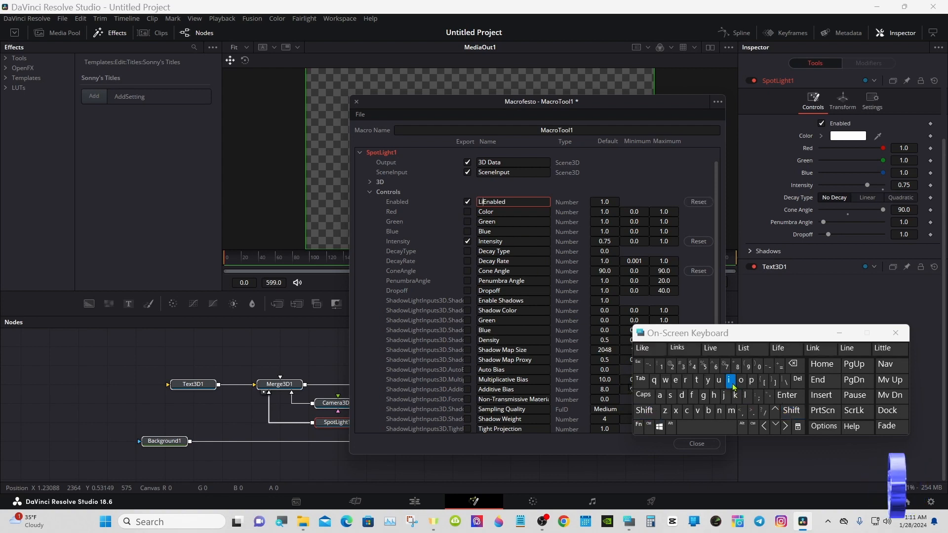
pyautogui.click(704, 395)
pyautogui.click(713, 395)
pyautogui.click(696, 380)
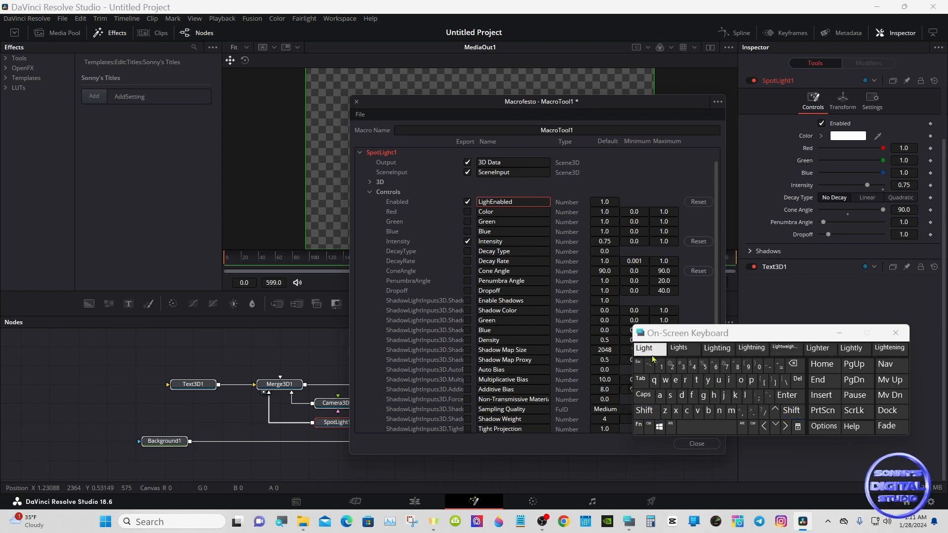
pyautogui.click(648, 349)
pyautogui.click(641, 179)
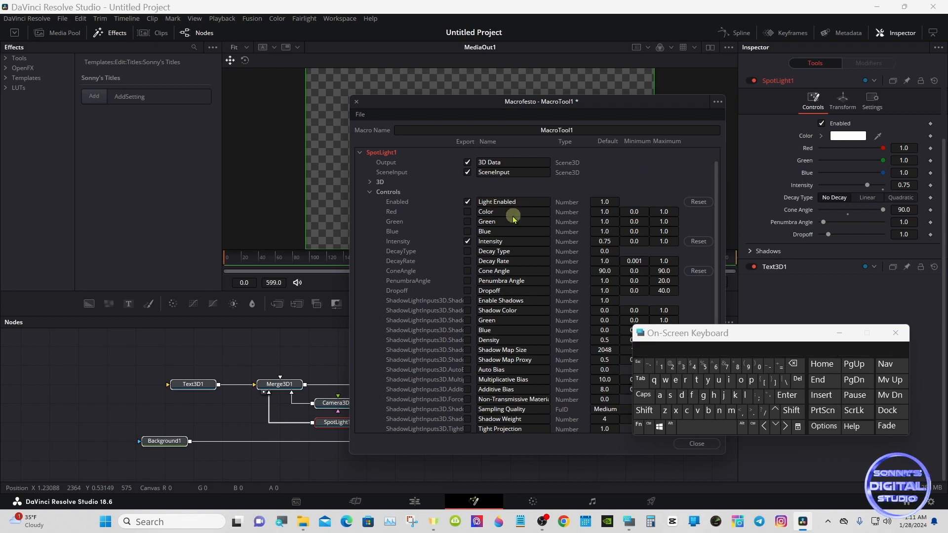
# Rename SpotLight1's exported Intensity parameter as Light Intensity.
pyautogui.click(484, 242)
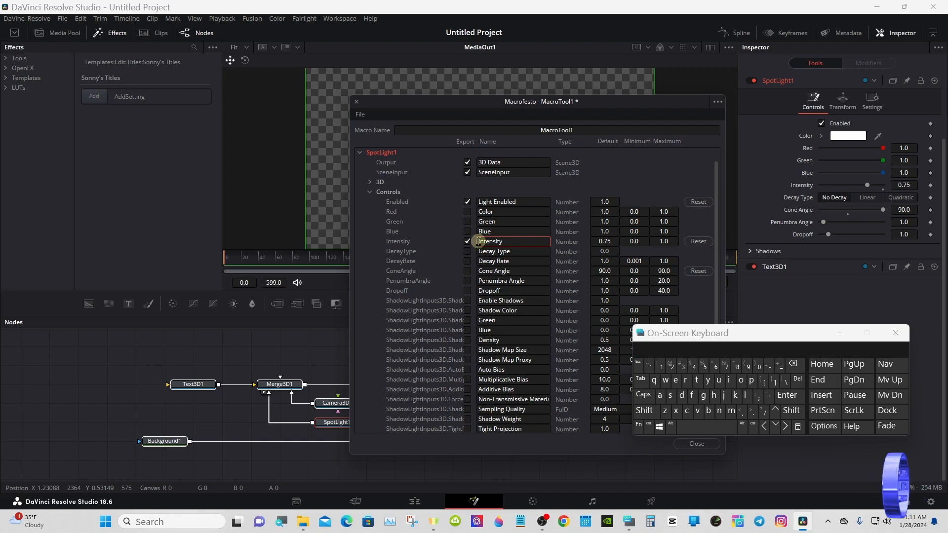
pyautogui.click(651, 412)
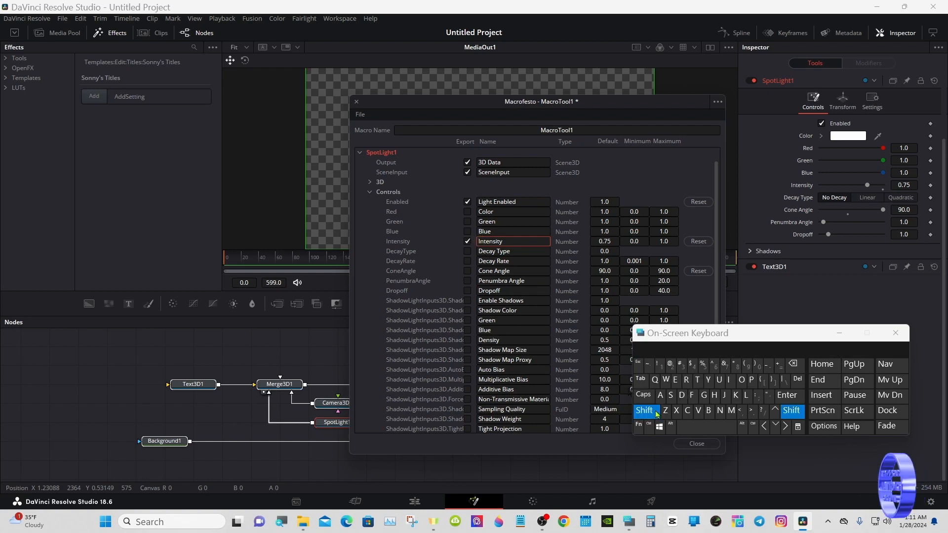
pyautogui.click(746, 396)
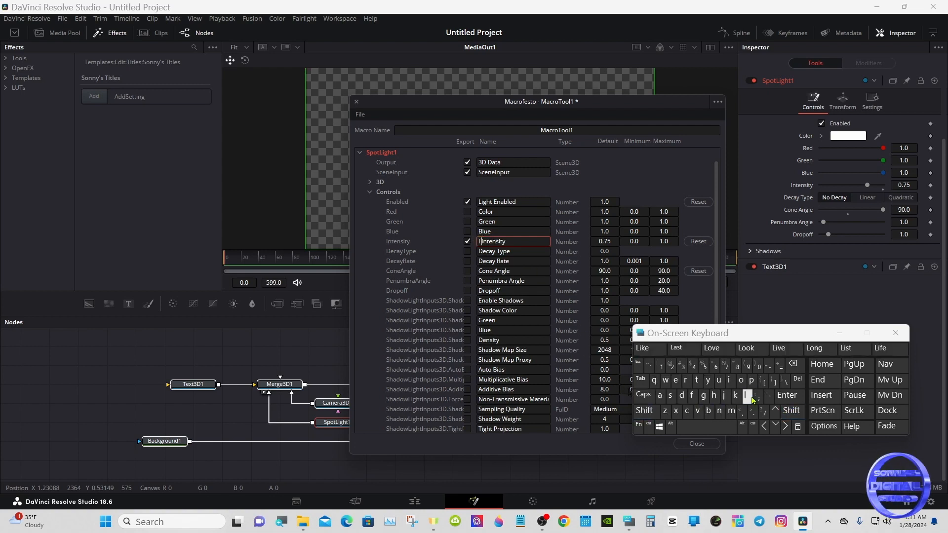
pyautogui.click(731, 381)
pyautogui.click(703, 395)
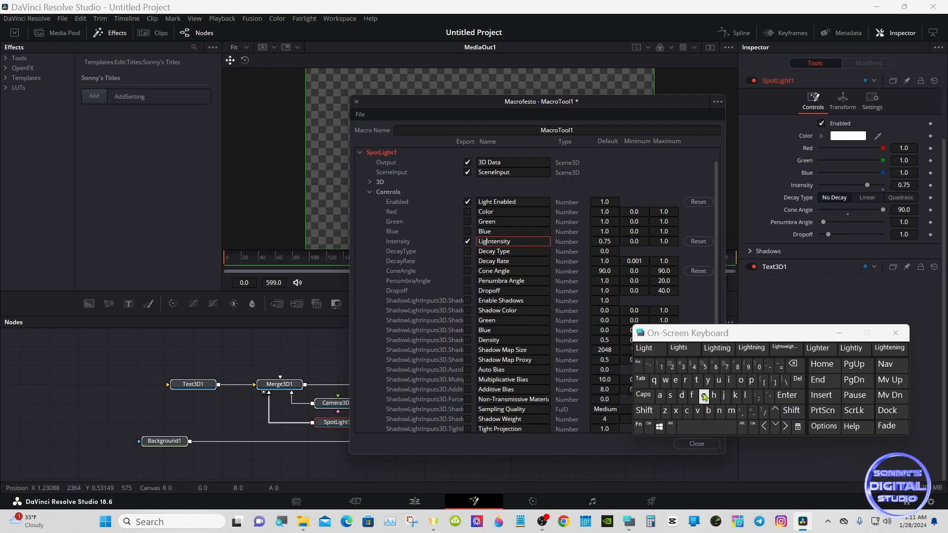
pyautogui.click(644, 349)
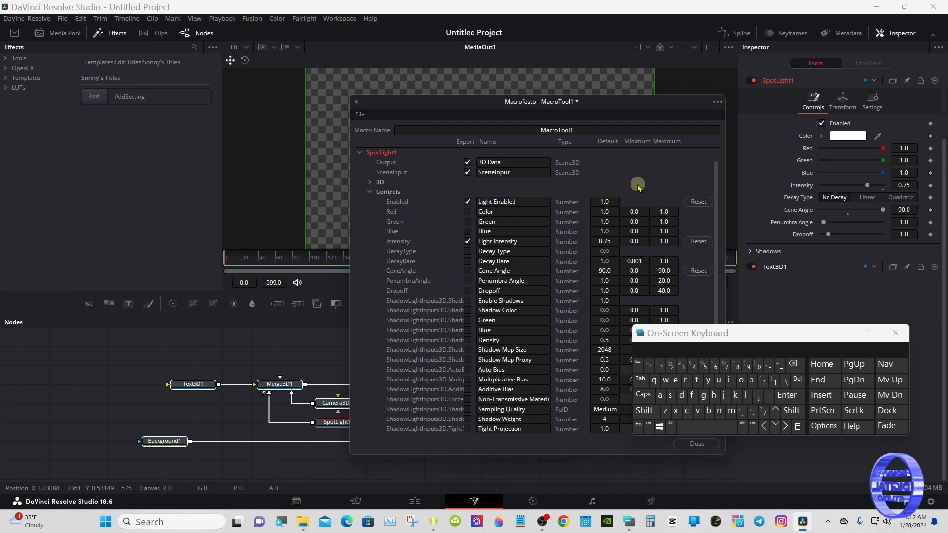
# Mark SpotLight1's ConeAngle and PenumbraAngle for export and collapse its Controls group.
pyautogui.click(467, 272)
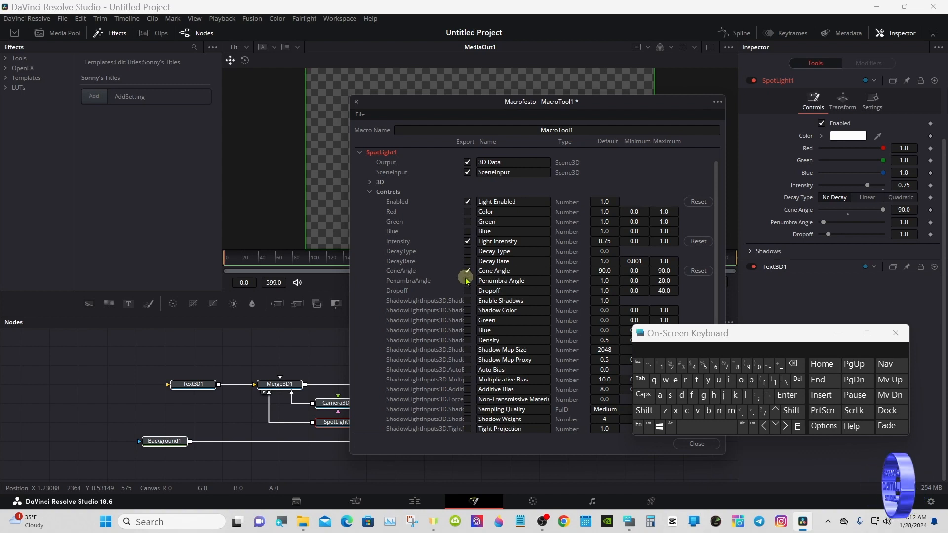
pyautogui.click(468, 281)
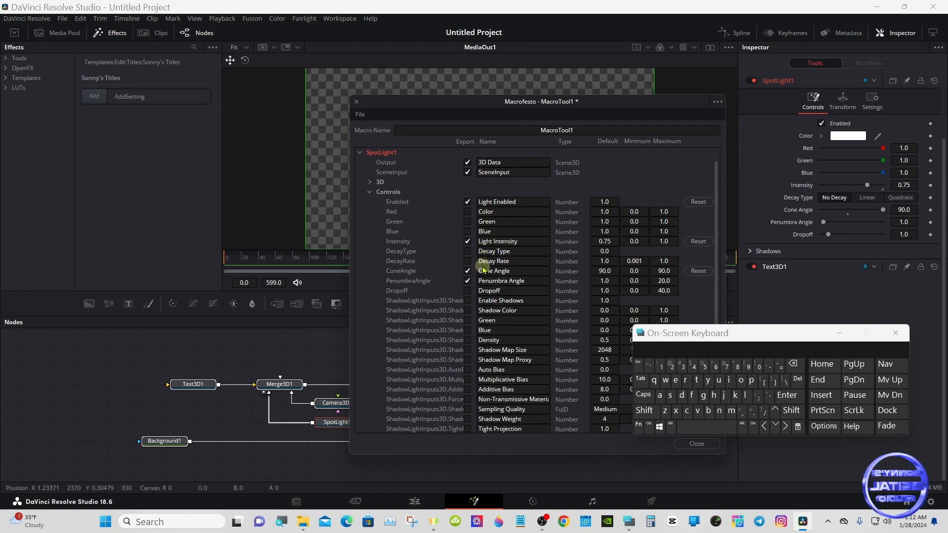
pyautogui.click(370, 194)
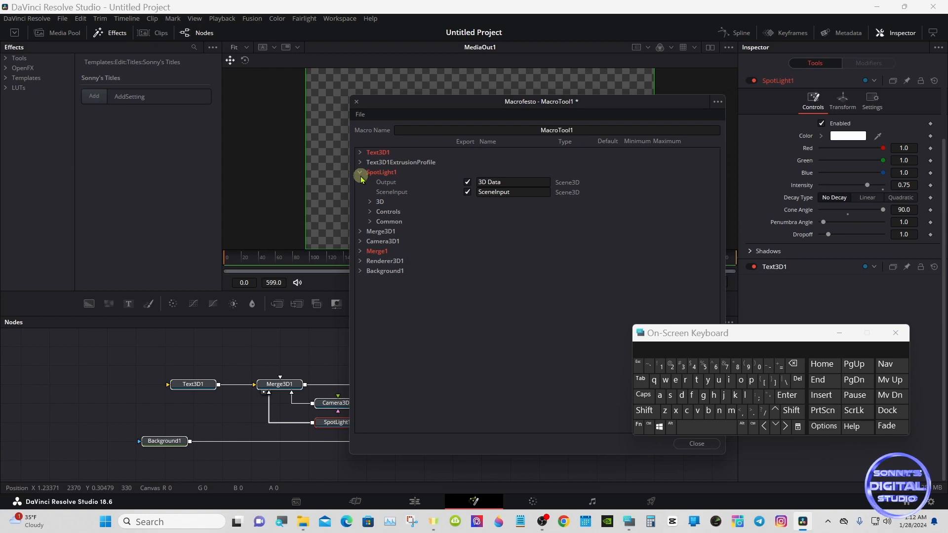
pyautogui.click(372, 212)
pyautogui.click(372, 212)
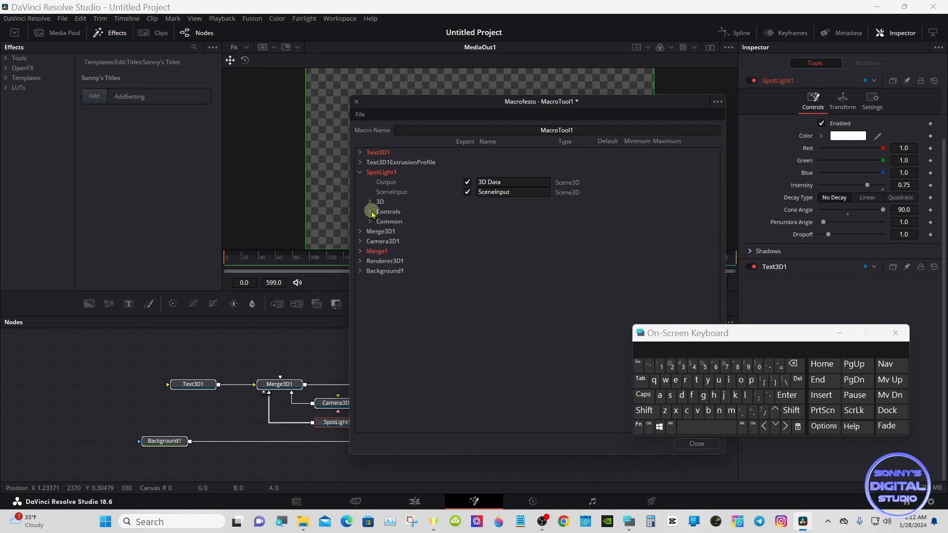
# Collapse SpotLight1 in the macro's node list and look through Merge3D1's exportable parameters.
pyautogui.click(360, 174)
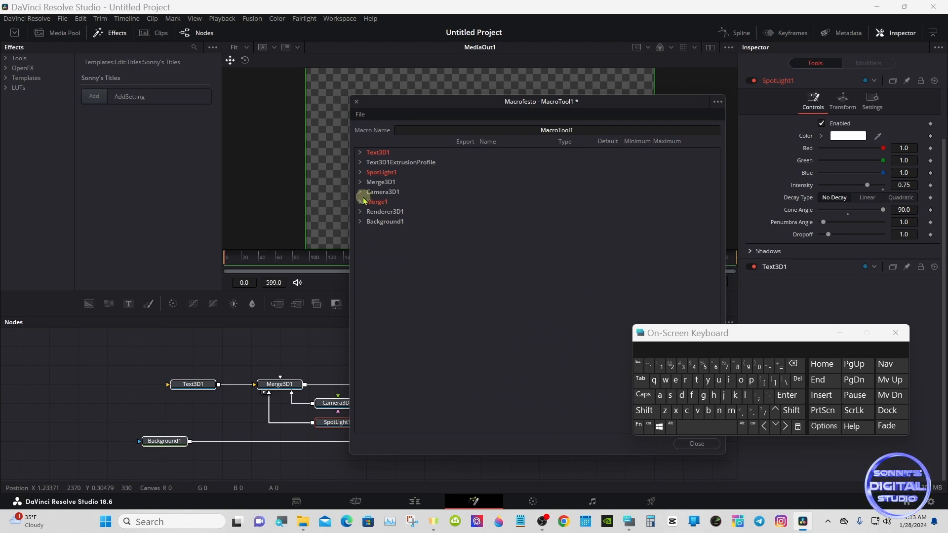
pyautogui.click(361, 182)
pyautogui.click(360, 182)
pyautogui.click(360, 192)
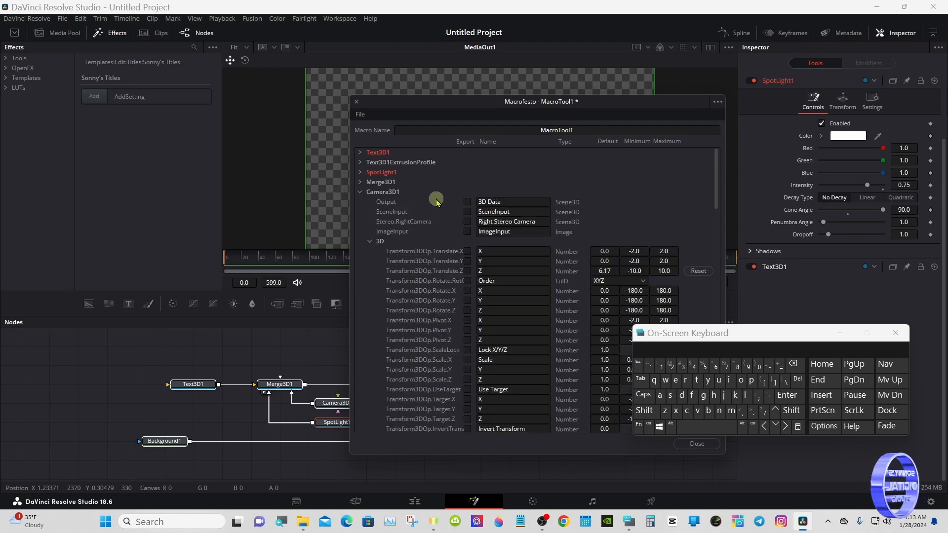
pyautogui.click(467, 202)
pyautogui.click(468, 211)
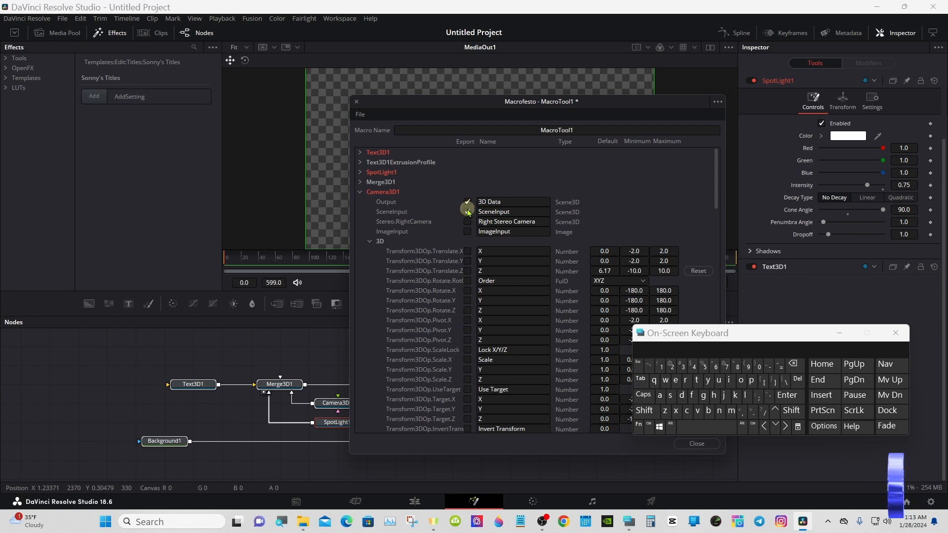
pyautogui.click(360, 193)
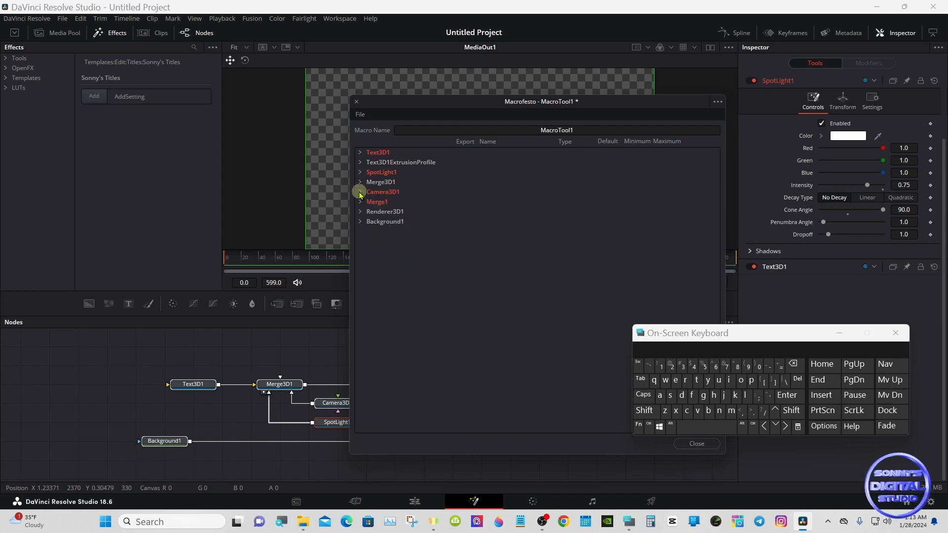
pyautogui.click(360, 193)
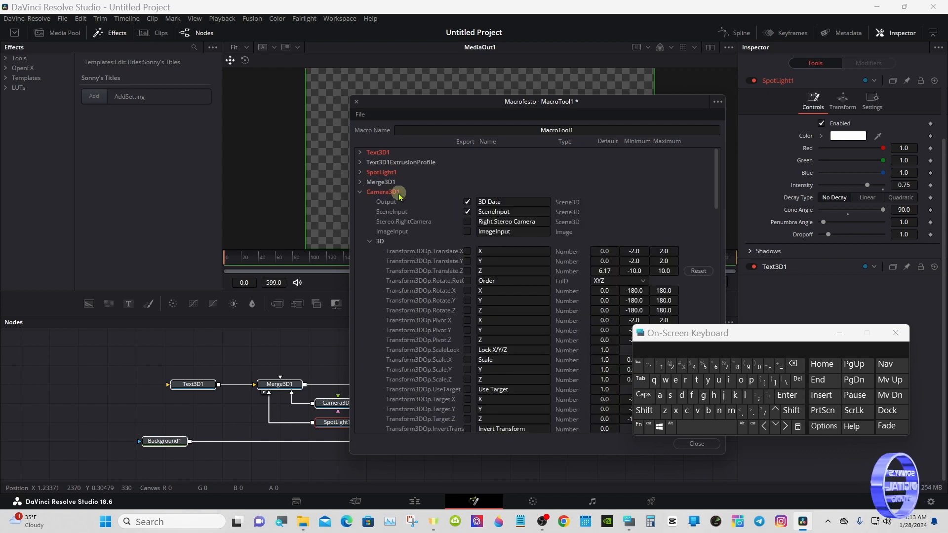
pyautogui.click(468, 212)
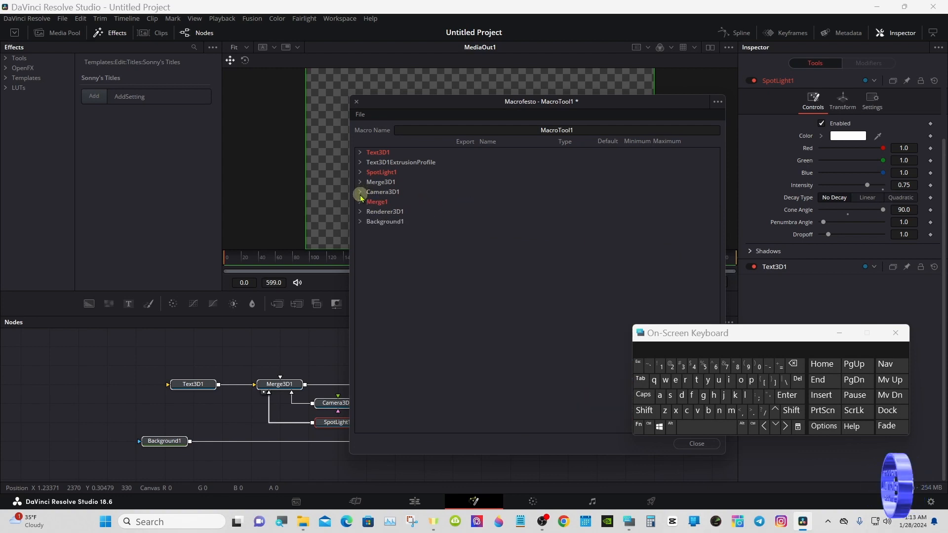
# Check Merge1's export settings, mark Renderer3D1's Output and SceneInput for export, and collapse the node.
pyautogui.click(361, 201)
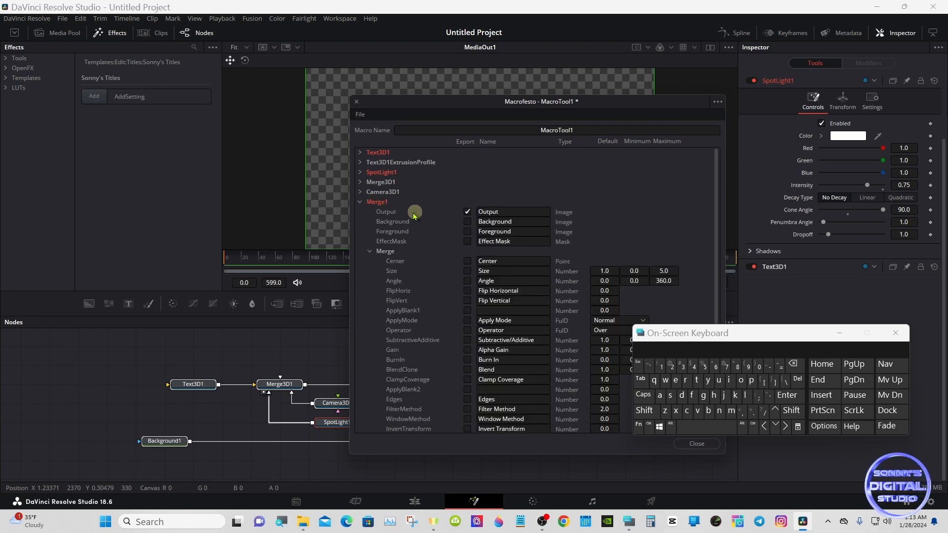
pyautogui.click(361, 202)
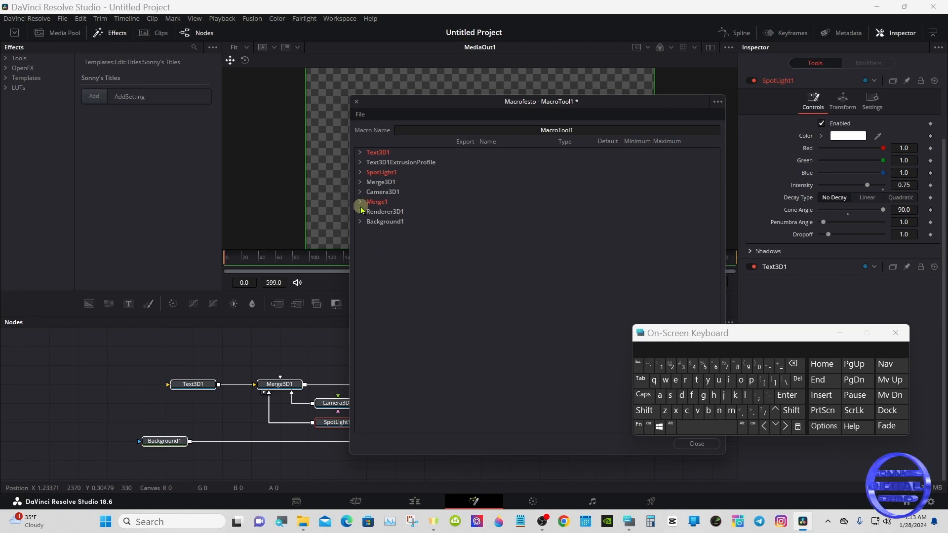
pyautogui.click(360, 211)
pyautogui.click(468, 222)
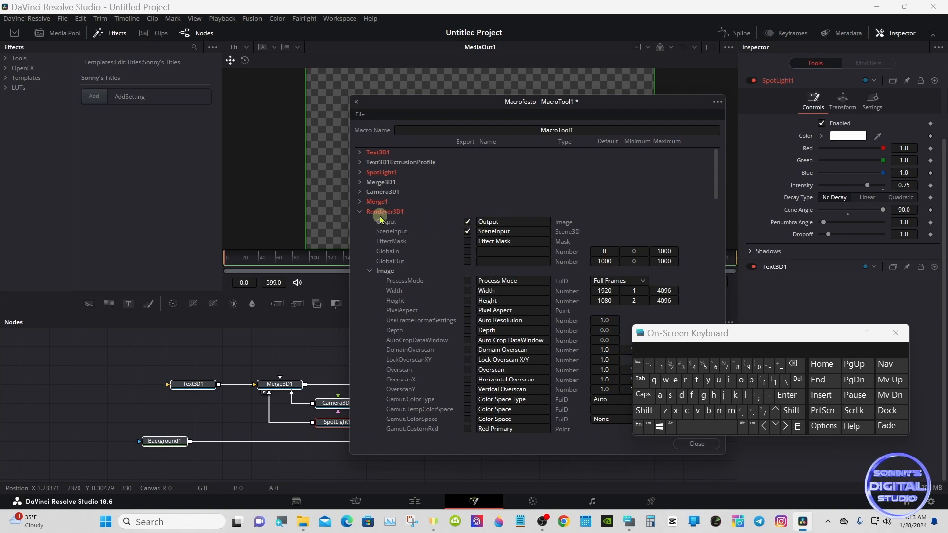
pyautogui.click(360, 212)
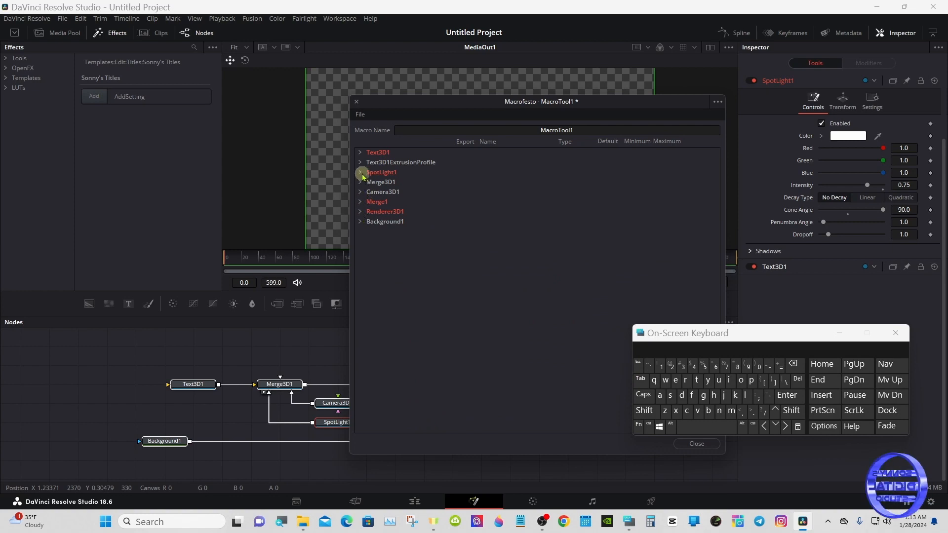
# Save the macro as a group, MacroTool1.setting, in the ABC folder and close the macro editor.
pyautogui.click(360, 114)
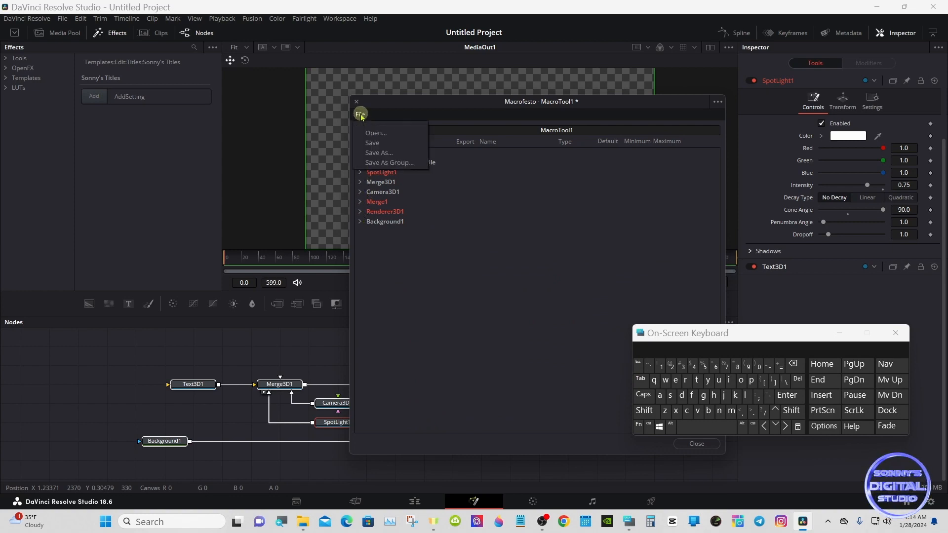
pyautogui.click(389, 163)
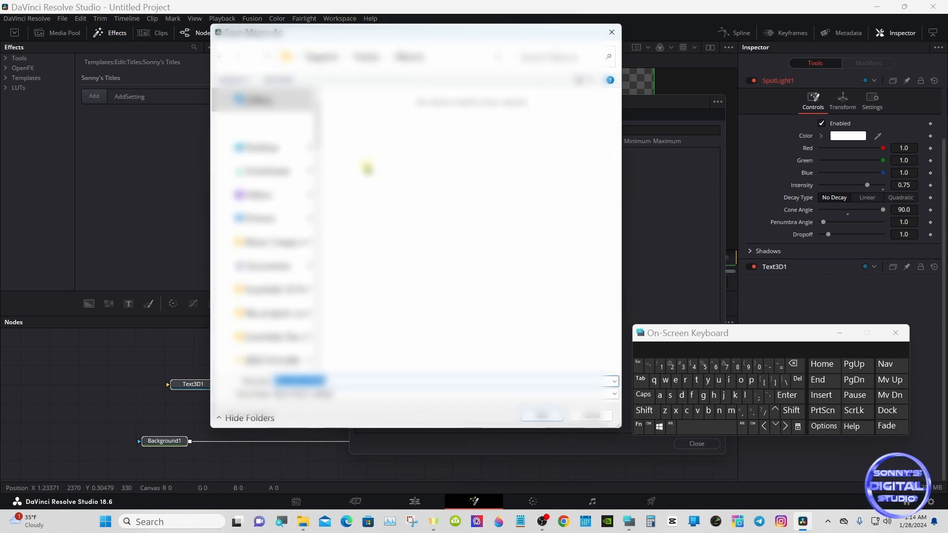
pyautogui.click(271, 220)
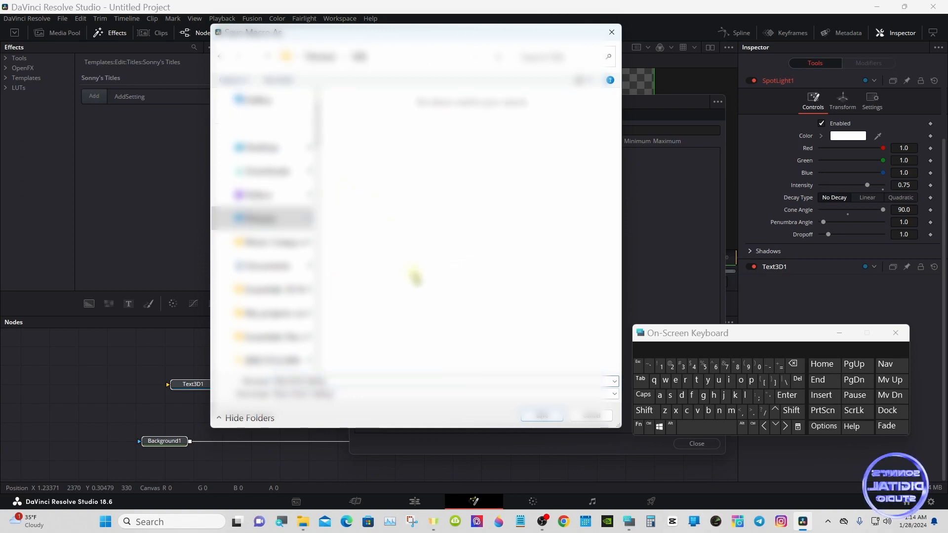
pyautogui.click(531, 417)
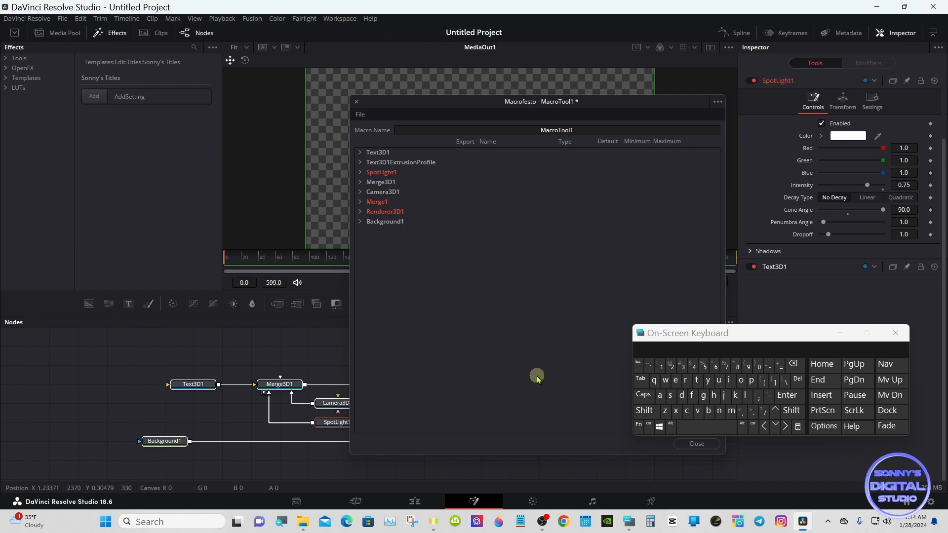
pyautogui.moveTo(660, 334); pyautogui.dragTo(746, 329)
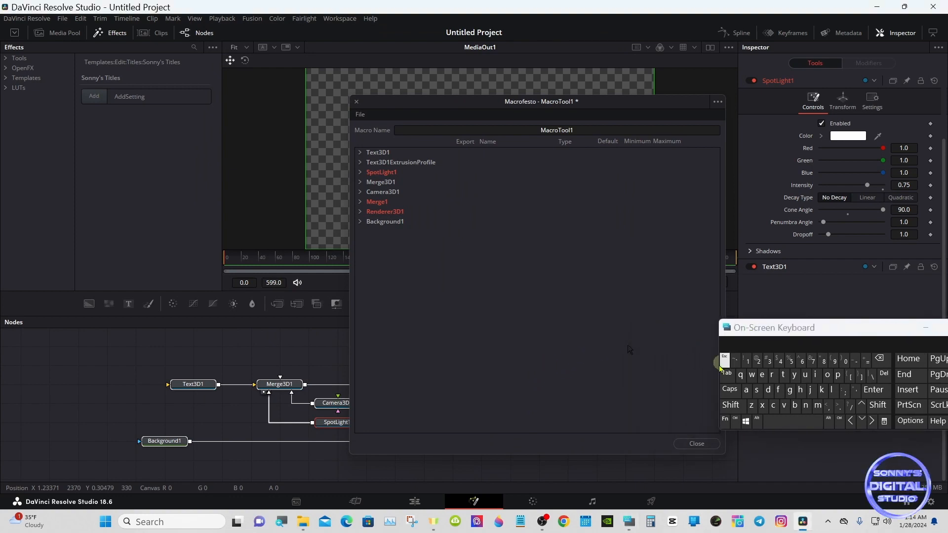
pyautogui.click(697, 444)
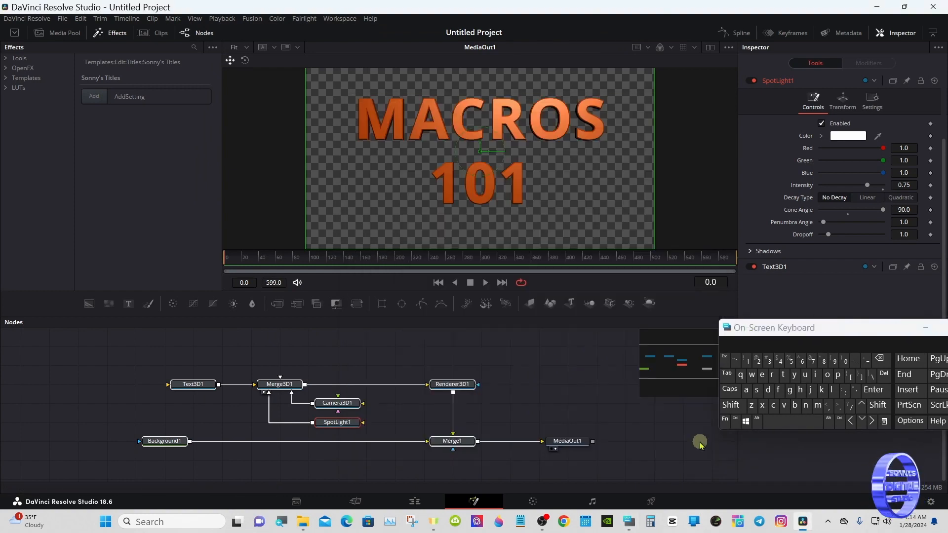
# Show the Sonny's Titles folder, found among the Edit title templates, in File Explorer.
pyautogui.click(537, 401)
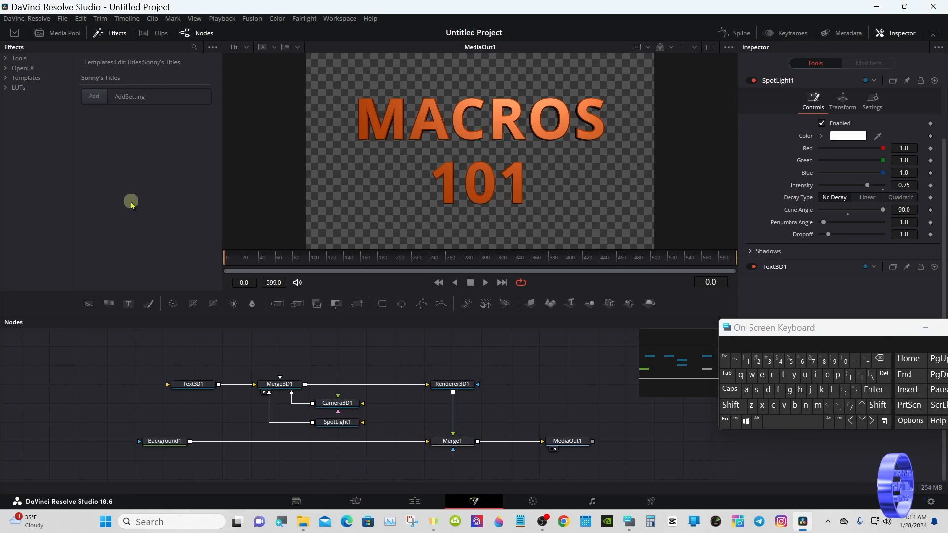
pyautogui.click(117, 37)
pyautogui.click(117, 37)
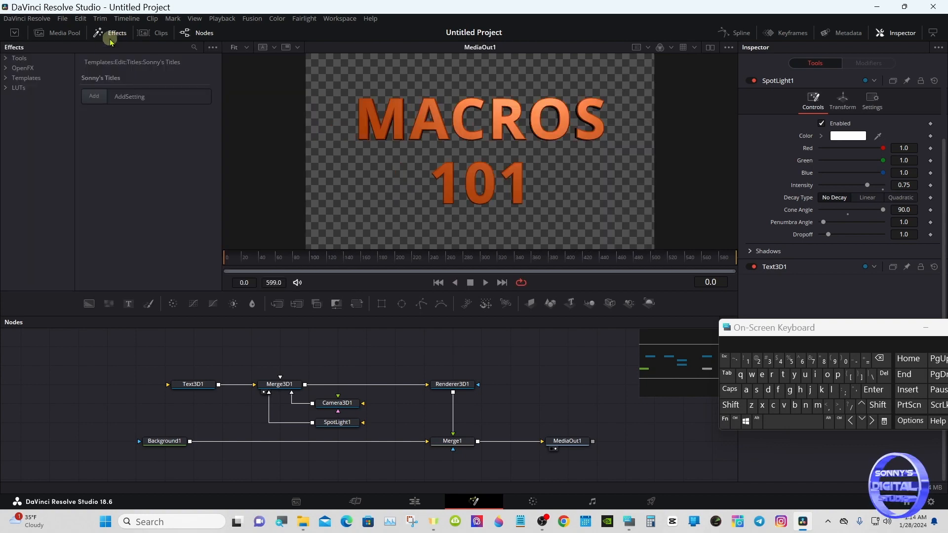
pyautogui.click(6, 78)
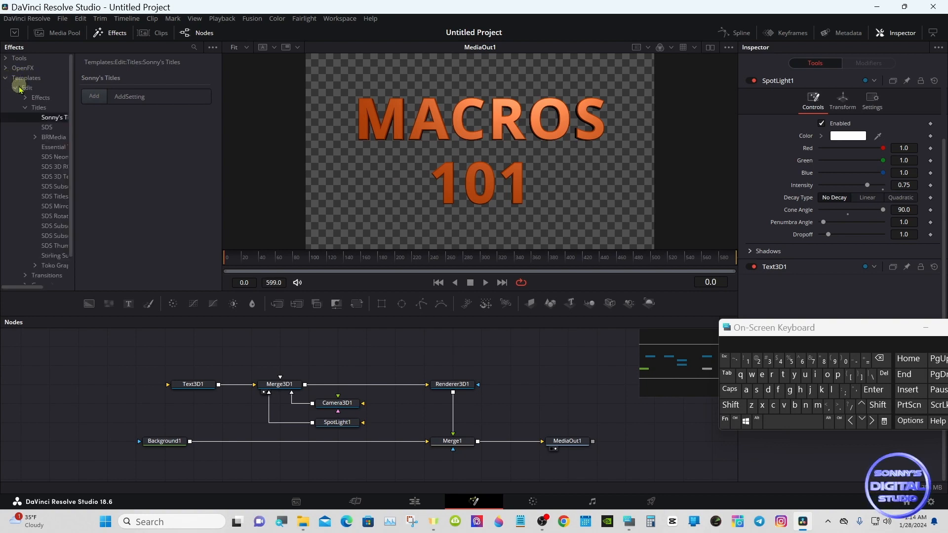
pyautogui.click(25, 108)
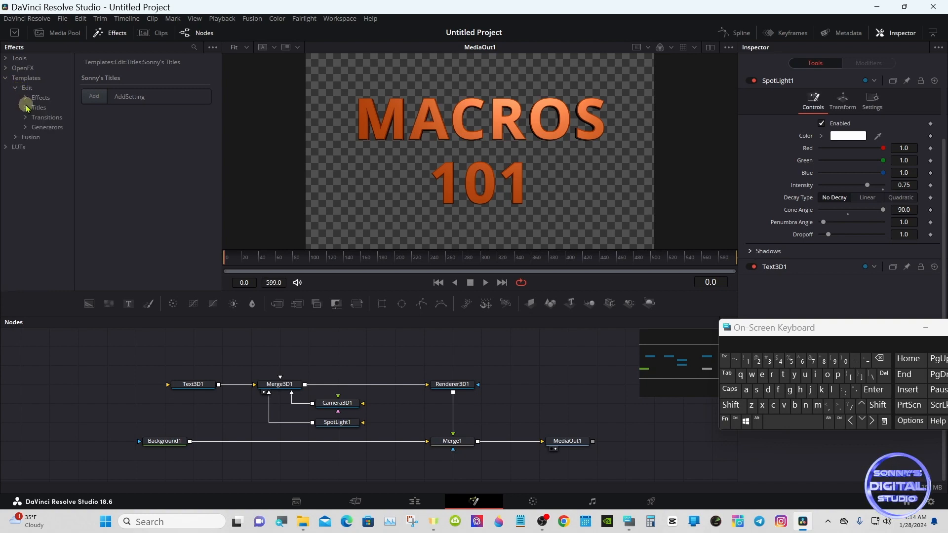
pyautogui.click(26, 108)
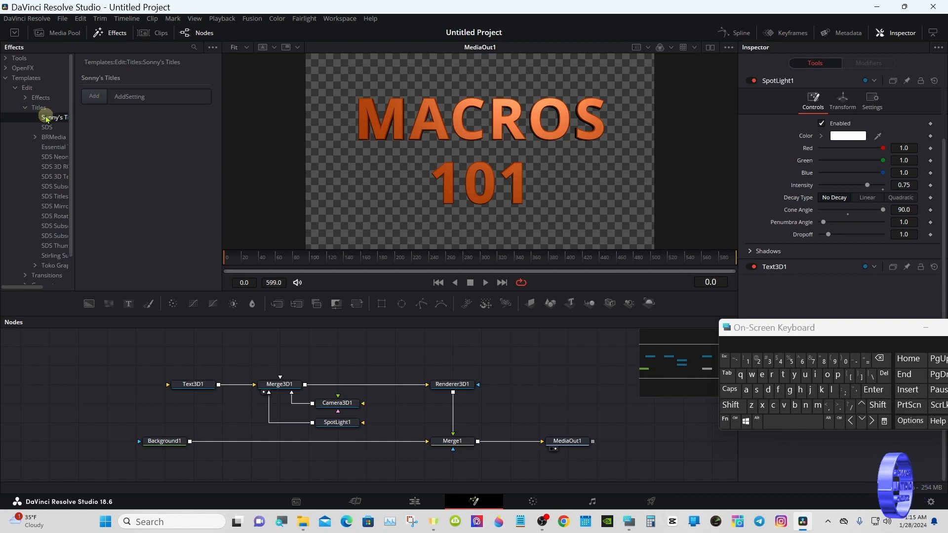
pyautogui.rightClick(47, 119)
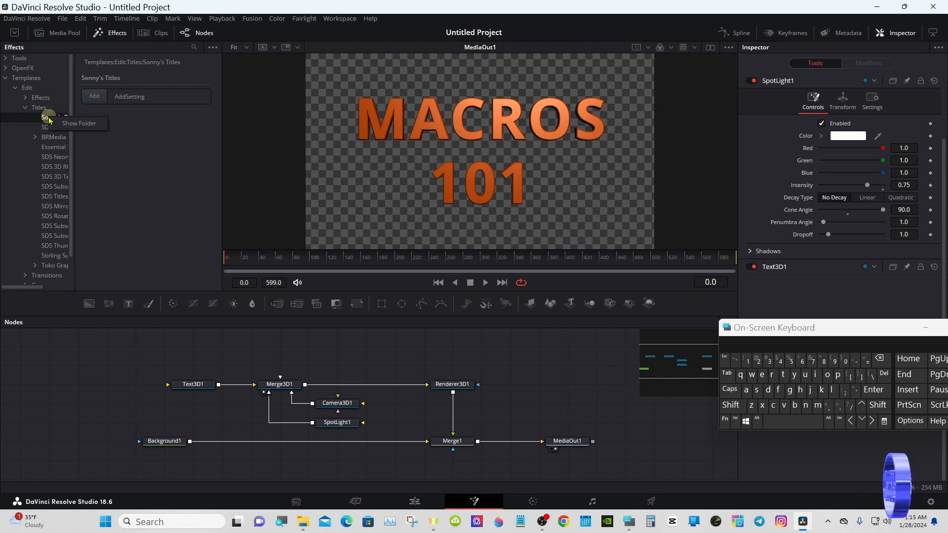
pyautogui.click(79, 125)
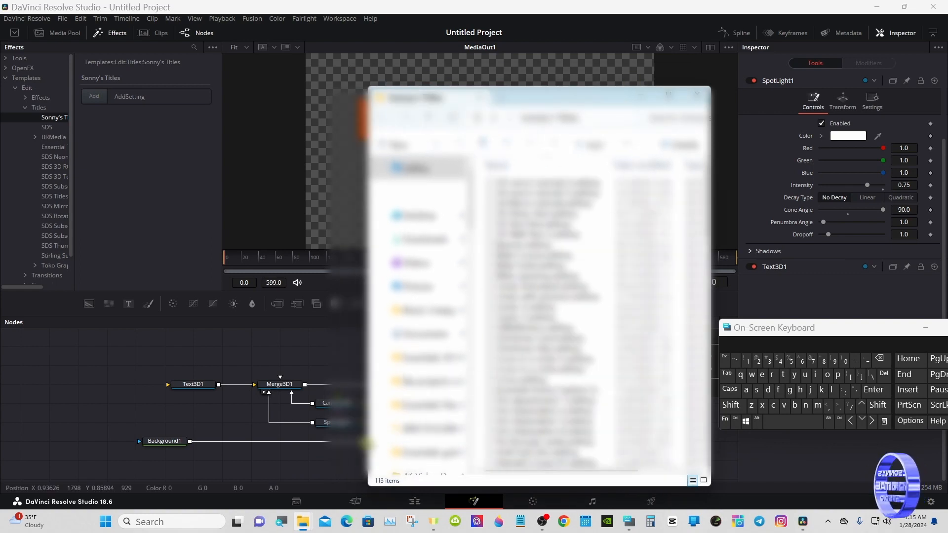
# Copy the MacroTool1.setting file from the ABC folder and minimize that folder window.
pyautogui.click(483, 157)
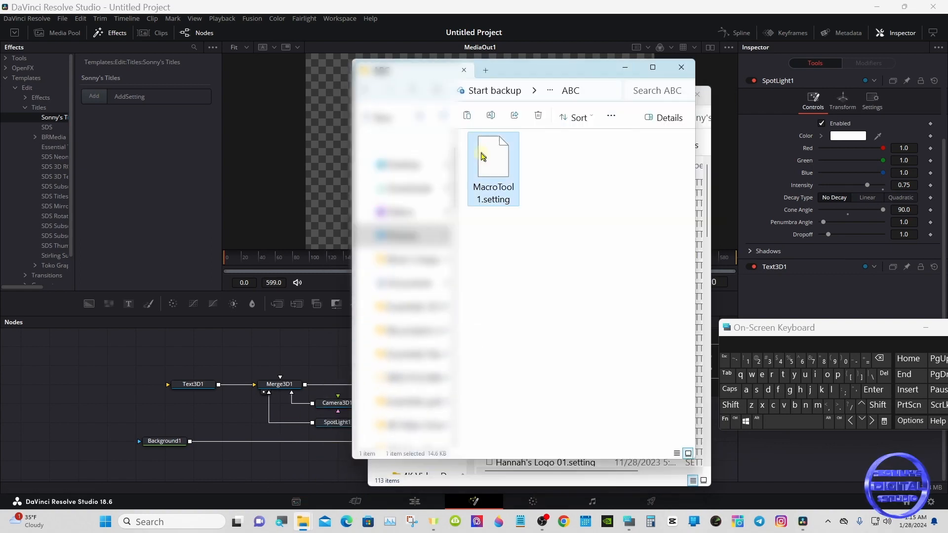
pyautogui.rightClick(483, 157)
pyautogui.click(509, 333)
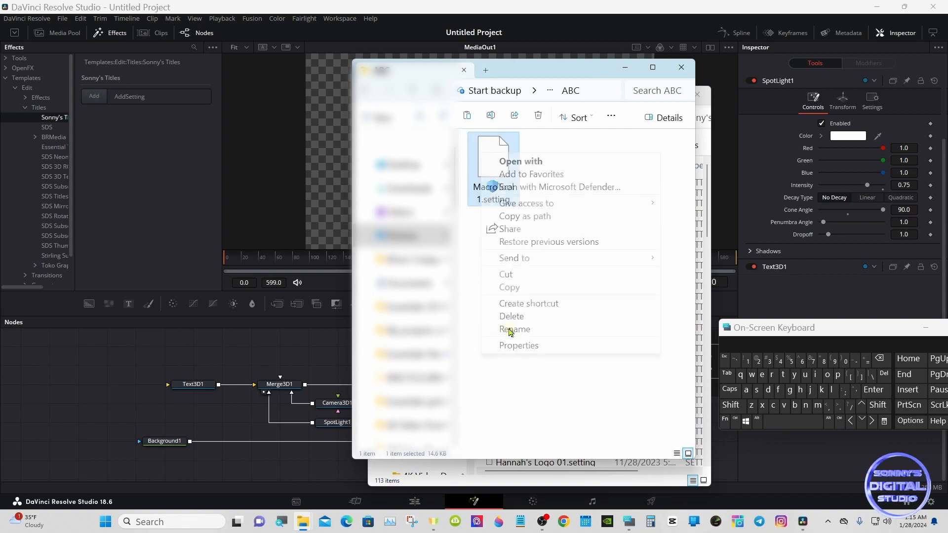
pyautogui.click(513, 288)
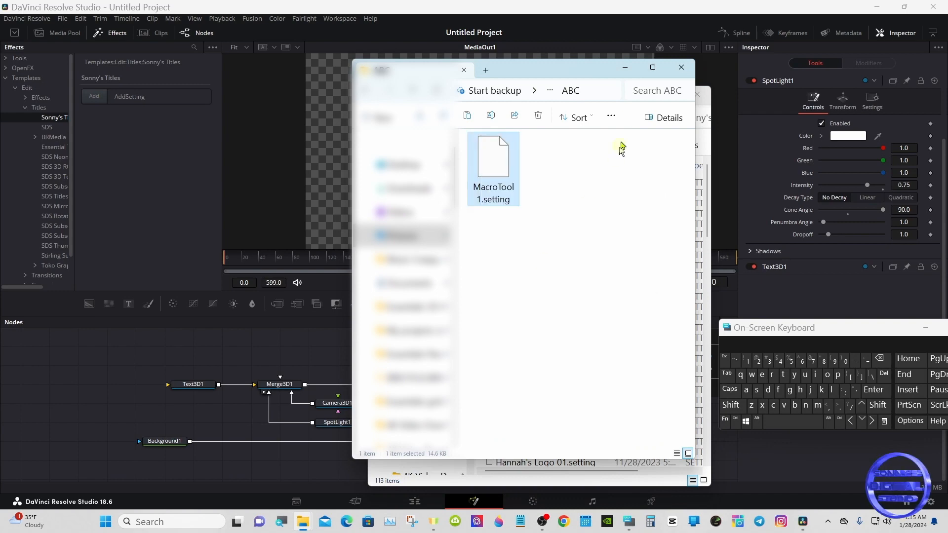
pyautogui.click(625, 67)
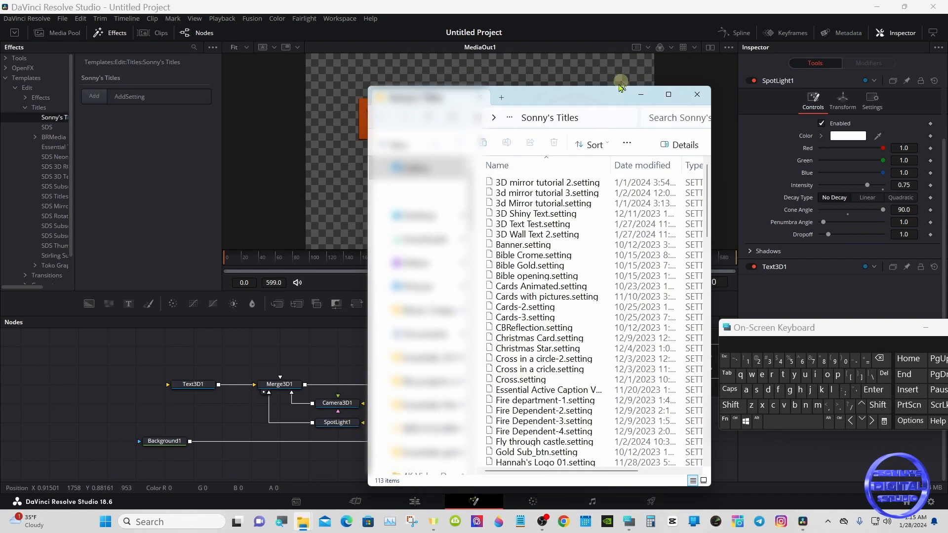
# Paste the copied MacroTool1.setting file into the Sonny's Titles folder and put the folder window away.
pyautogui.rightClick(483, 261)
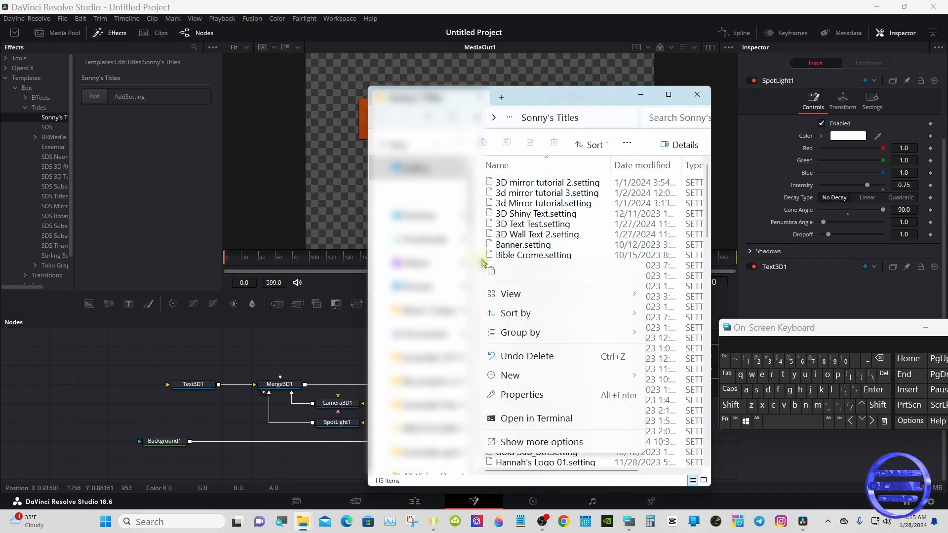
pyautogui.click(516, 442)
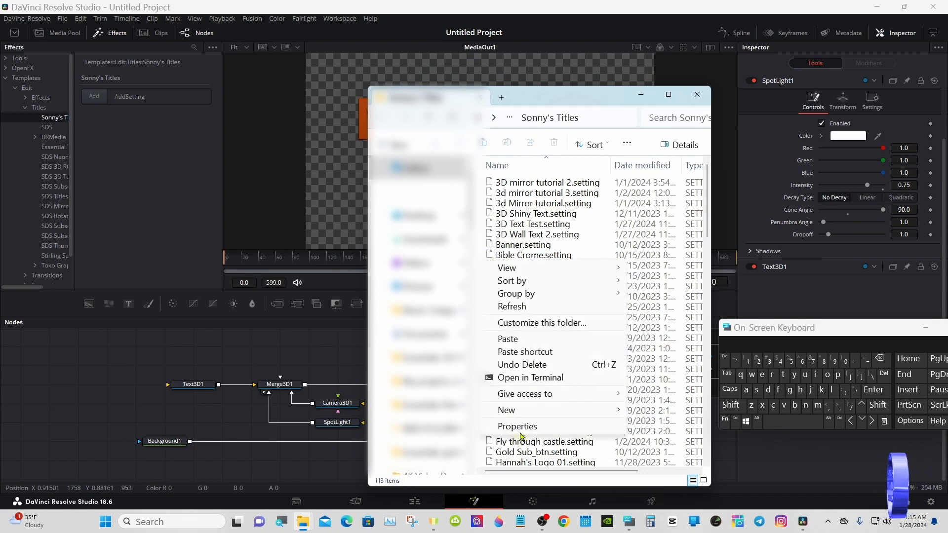
pyautogui.click(509, 340)
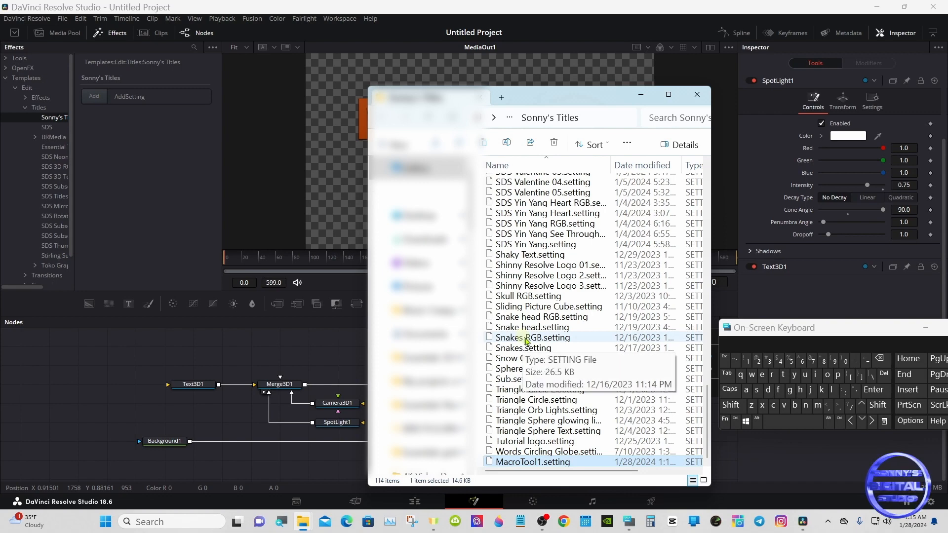
pyautogui.click(635, 102)
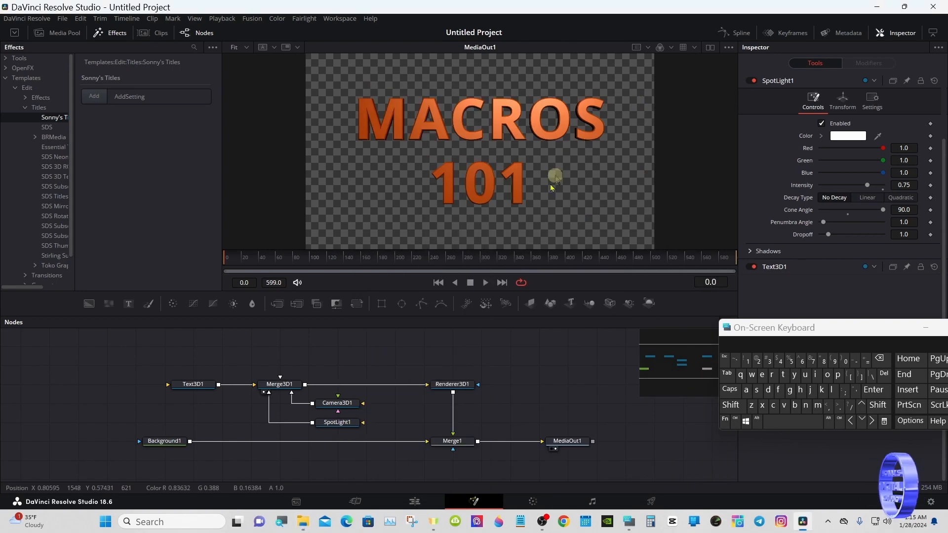
# Switch to the Edit page, minimize the on-screen keyboard, and extend the Video 1 clip to about 00:00:49:22.
pyautogui.click(415, 501)
pyautogui.moveTo(807, 329); pyautogui.dragTo(731, 373)
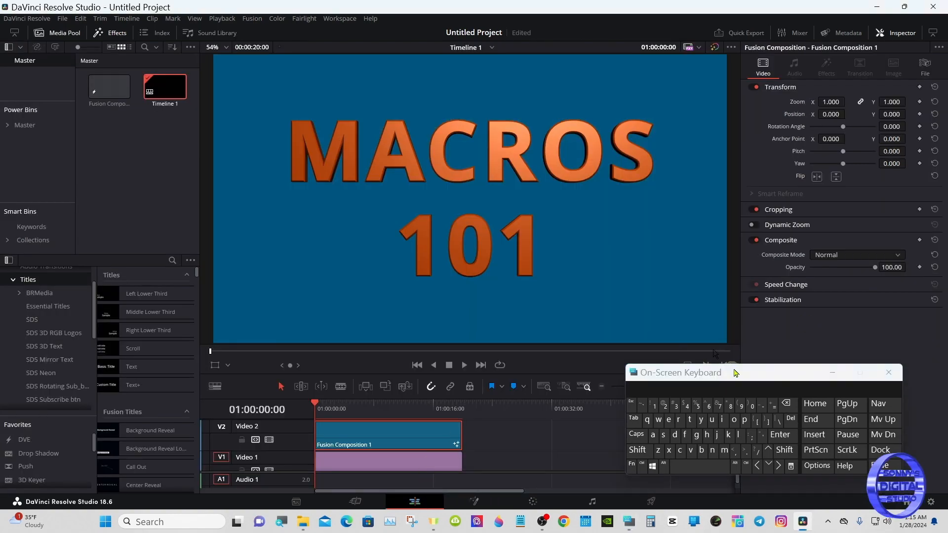
pyautogui.click(824, 373)
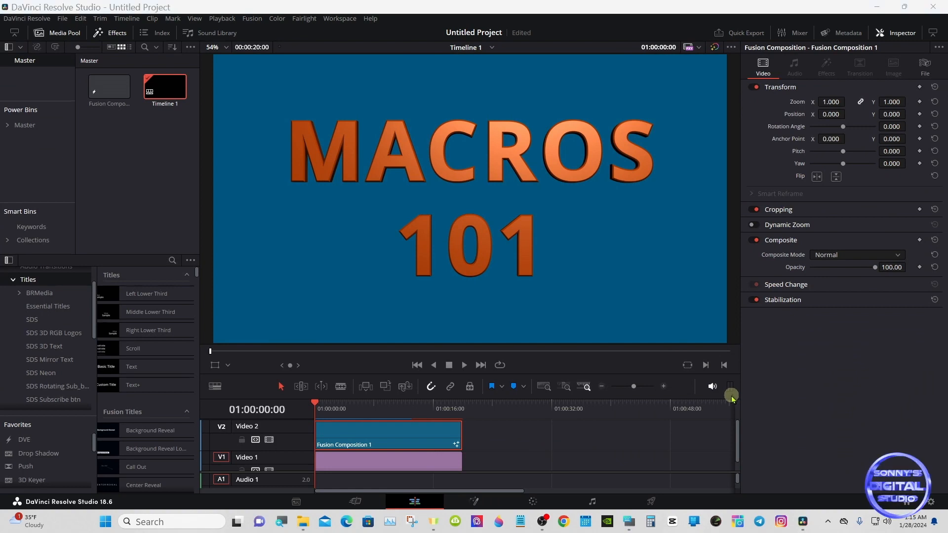
pyautogui.moveTo(462, 460); pyautogui.dragTo(682, 461)
# Open the Sonny's Titles category among the title effects and locate the MacroTool1 title.
pyautogui.scroll(-4, 96, 339)
pyautogui.click(63, 359)
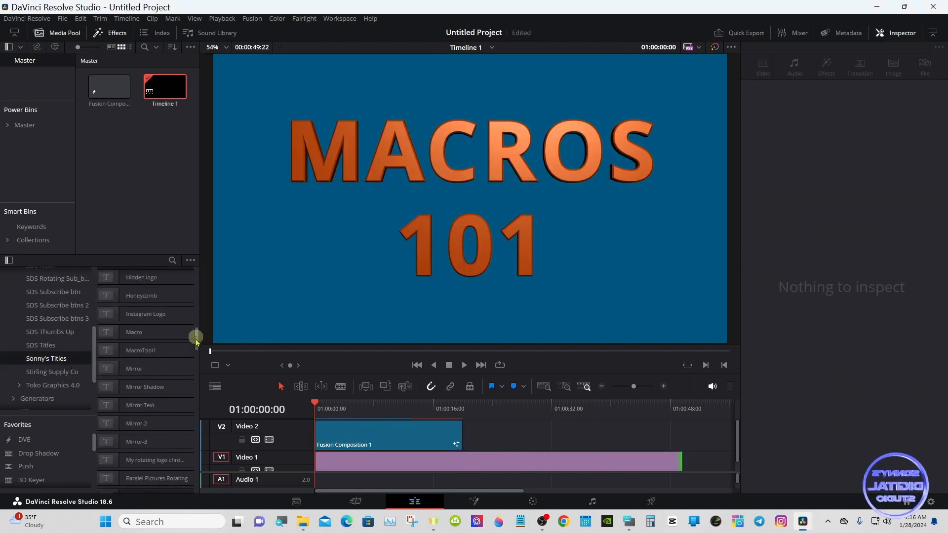